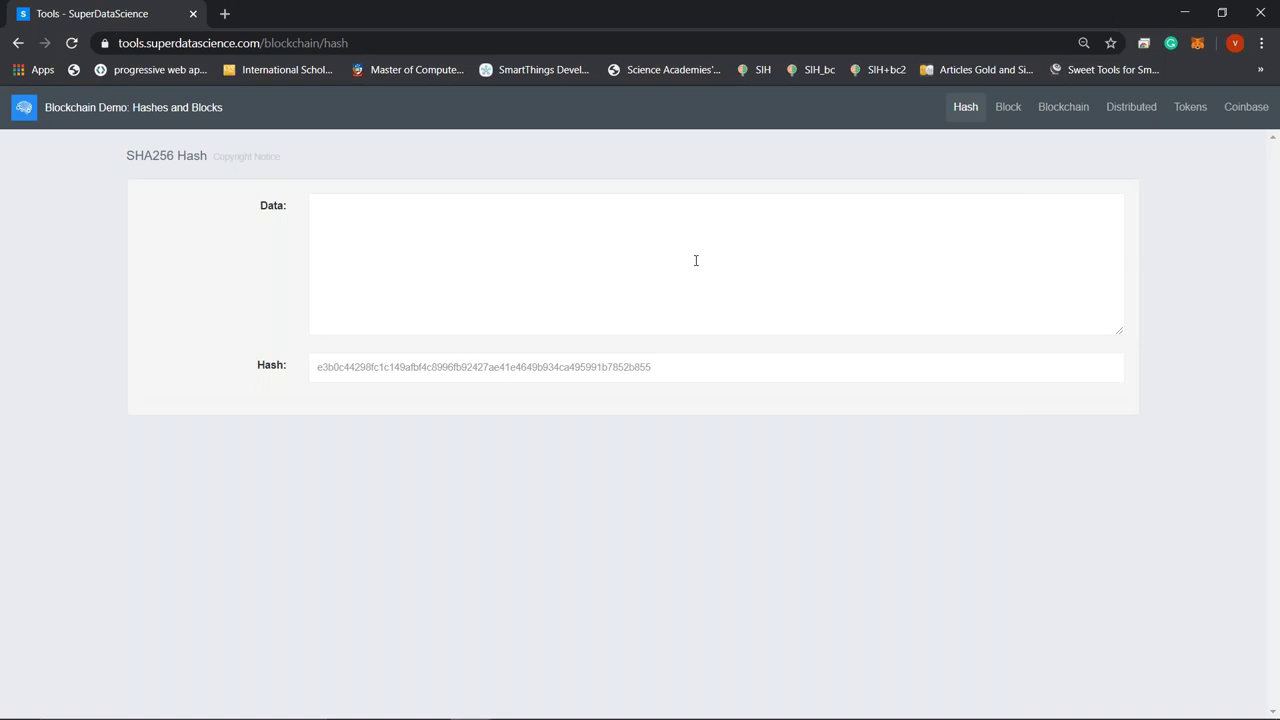
Step: Enter "data" as the text to hash in the SHA256 Hash demo
left_click(696, 260)
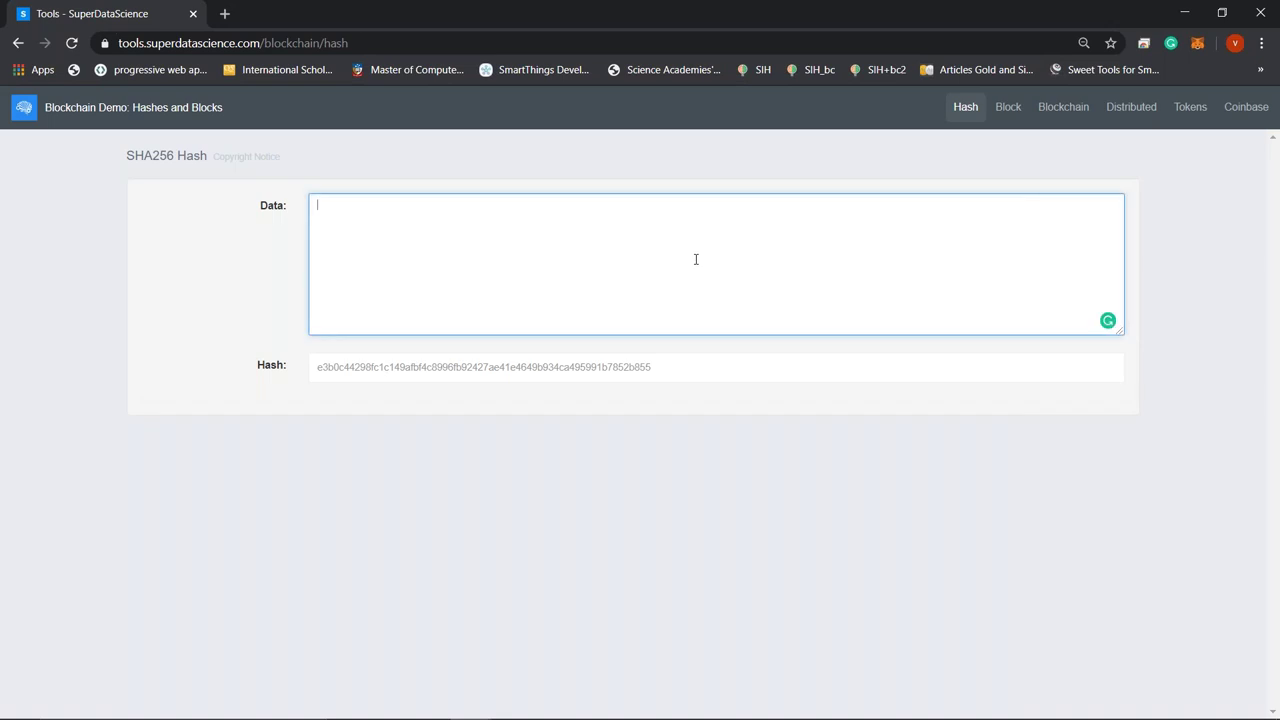
type("dat")
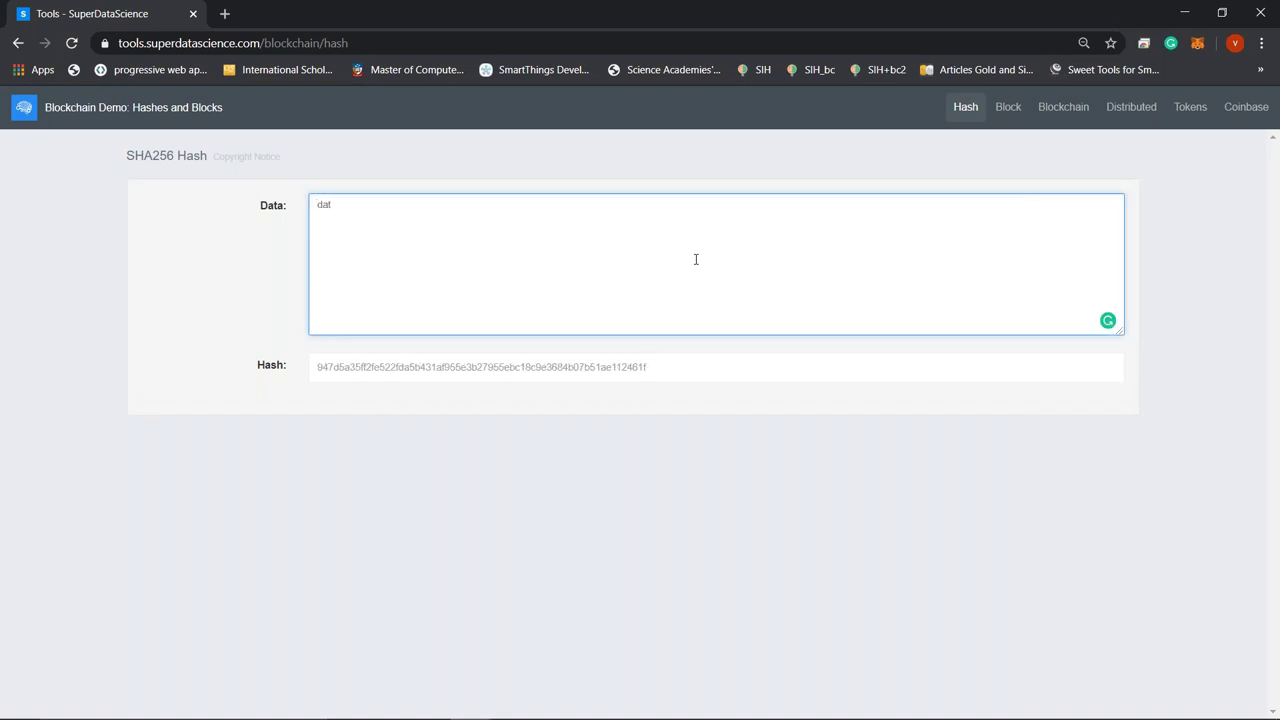
type("a")
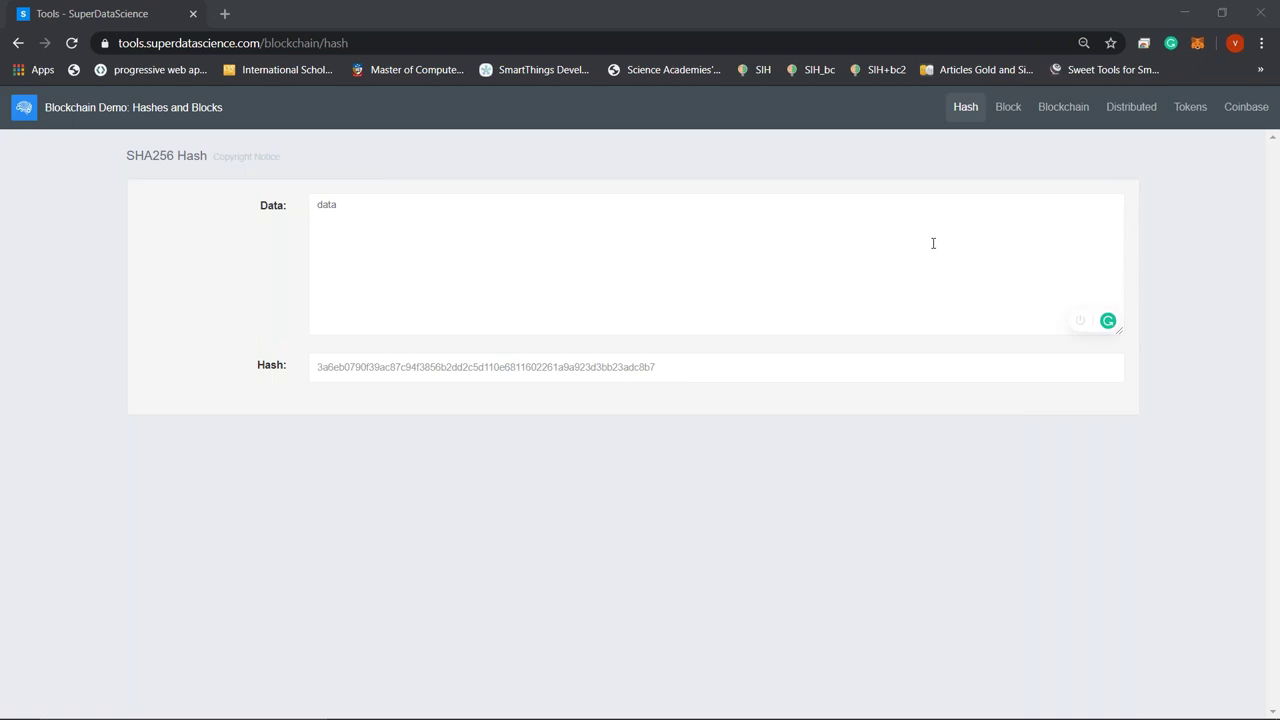
Step: Open the Block demo, enter "data" as the block's data and mine the block
left_click(1015, 107)
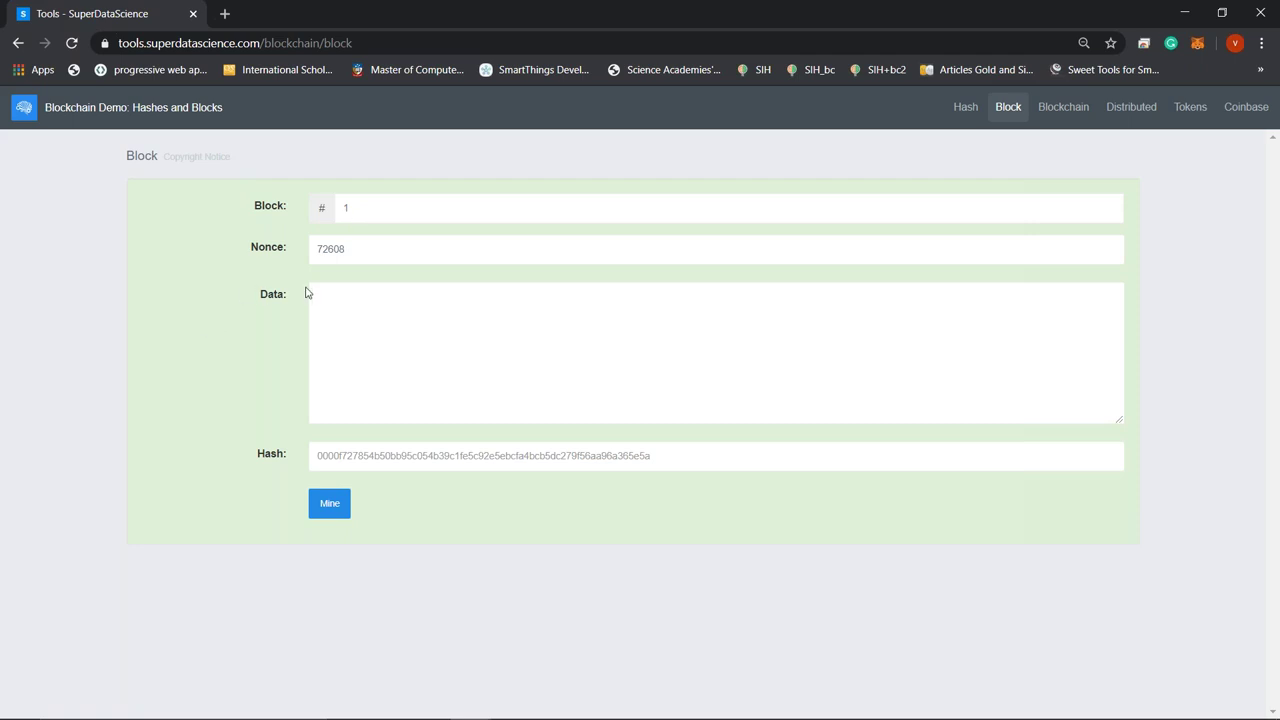
left_click(373, 205)
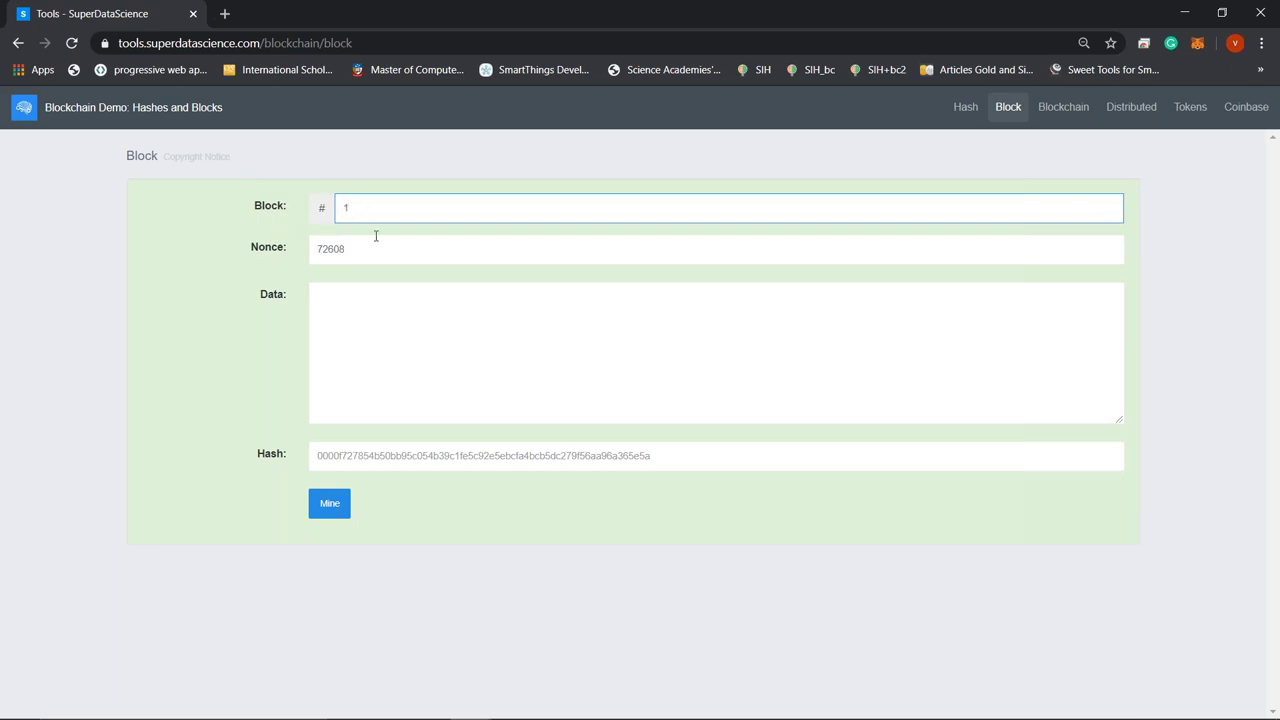
left_click(272, 252)
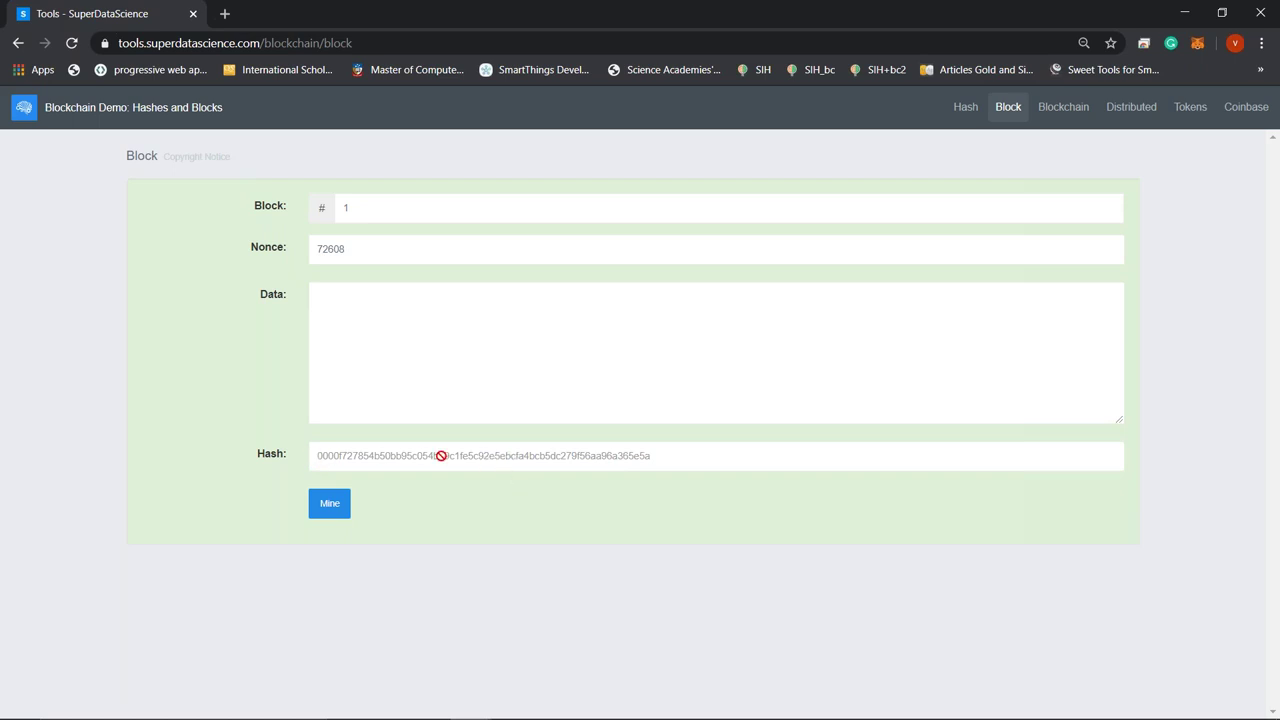
left_click(375, 354)
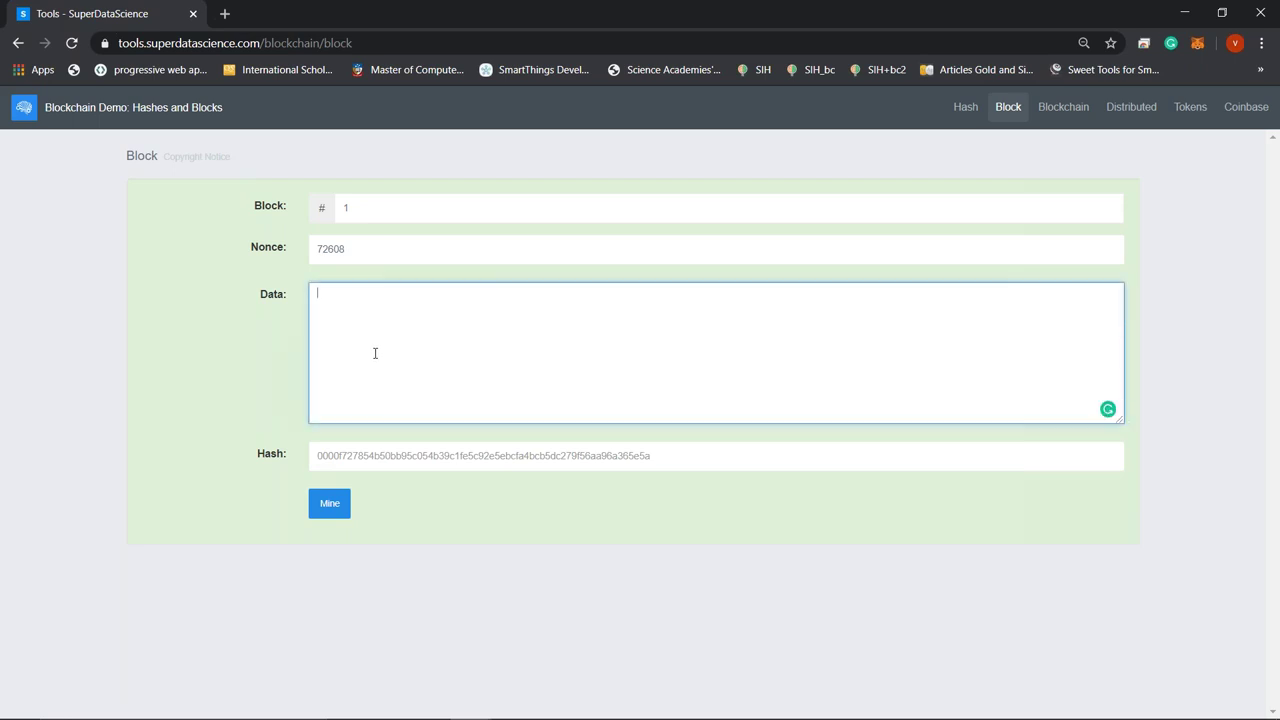
type("data")
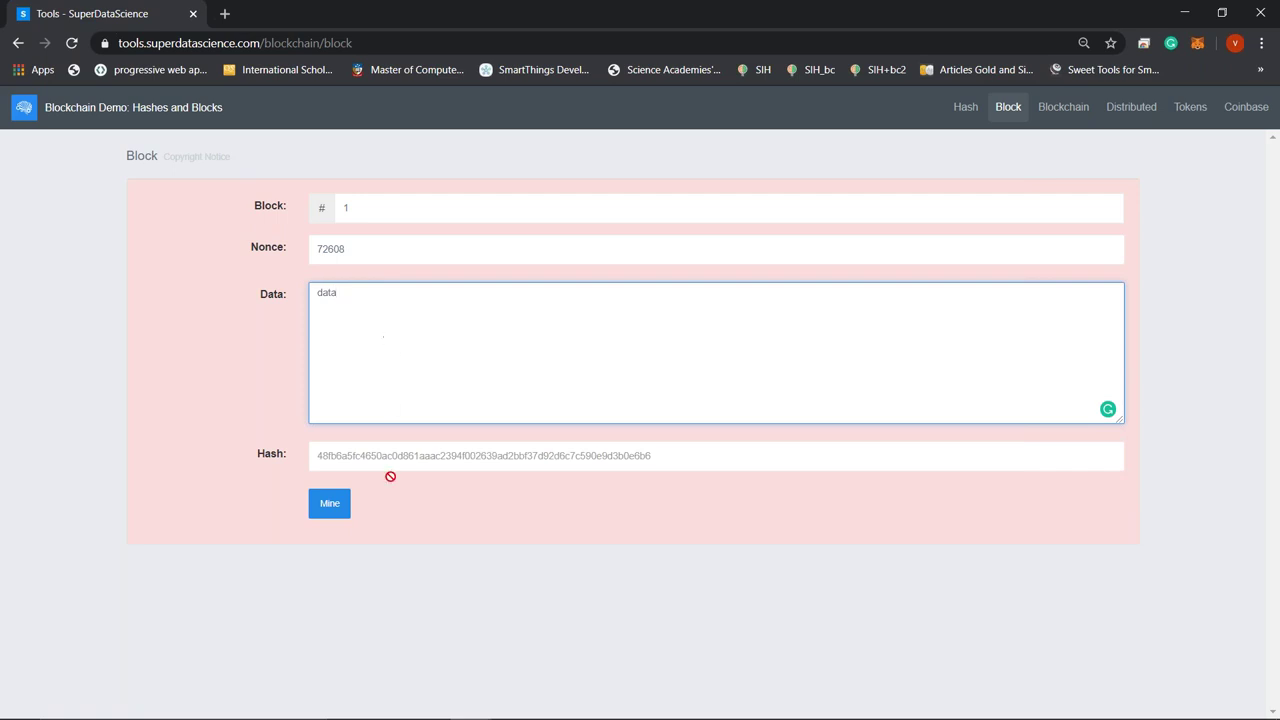
left_click(318, 503)
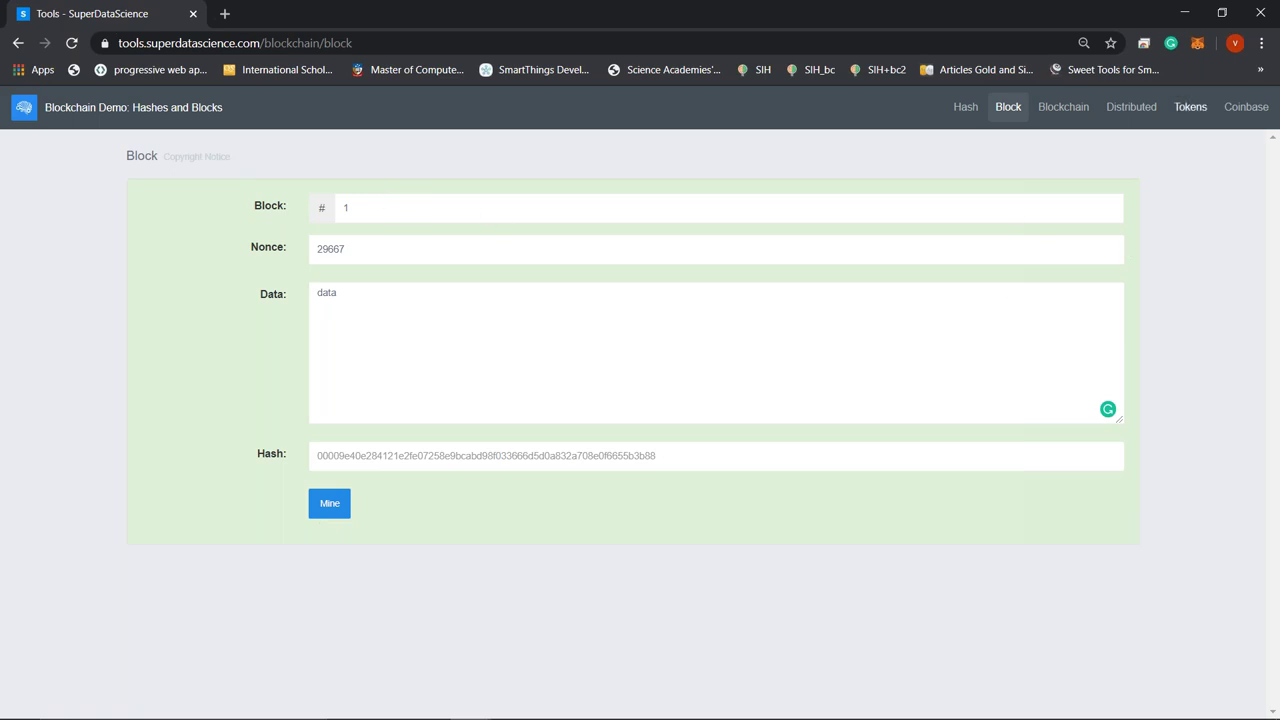
Step: Open the Blockchain demo and enter "data" as the data of blocks 1 and 2
left_click(1075, 107)
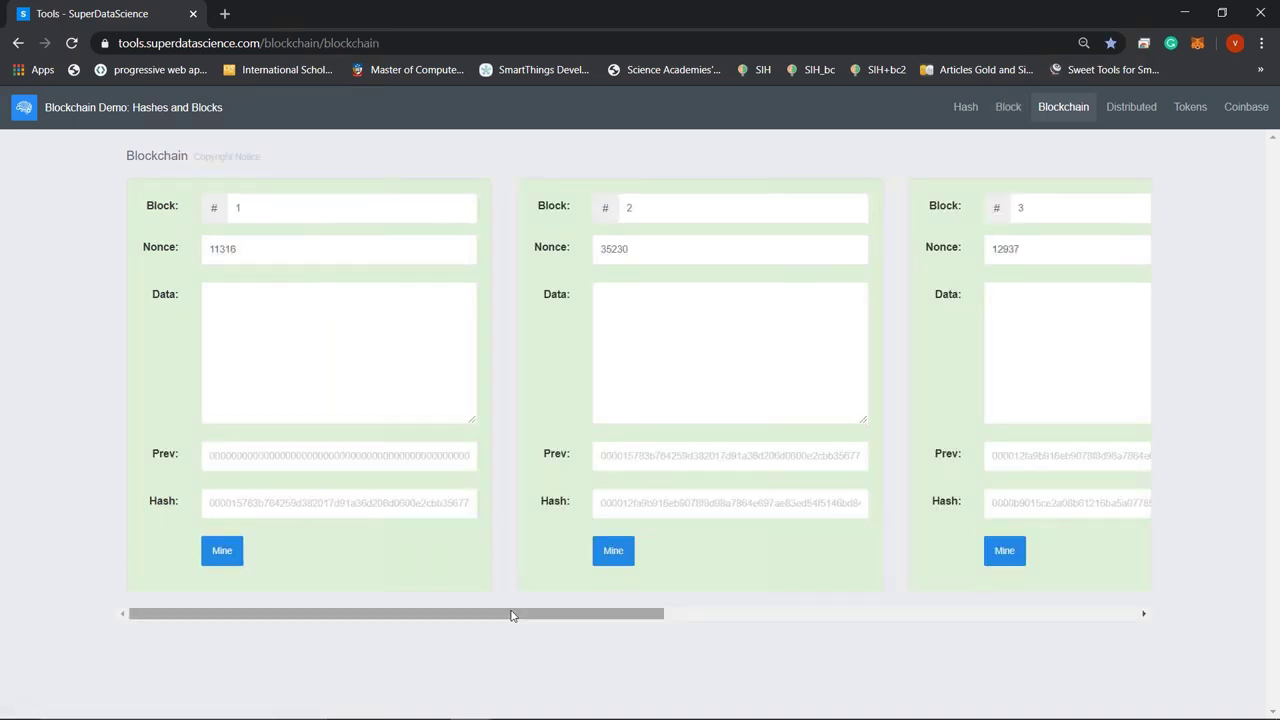
left_click_drag(513, 614, 894, 626)
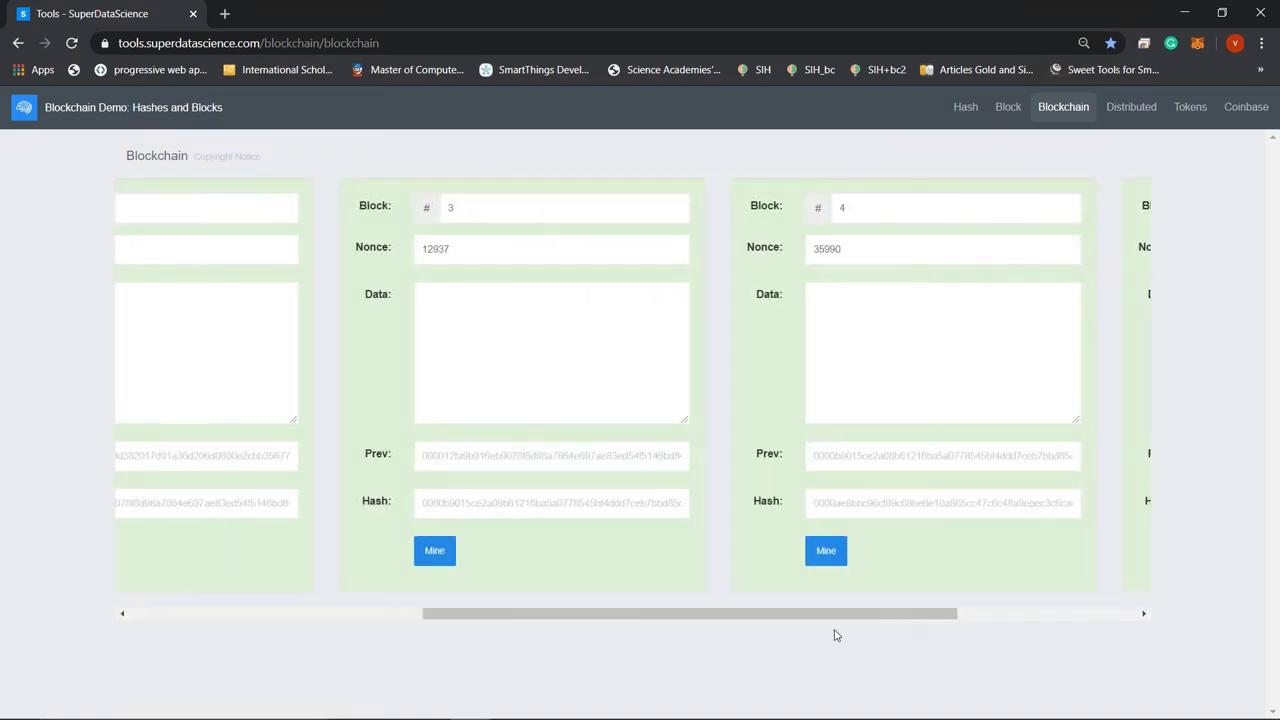
left_click_drag(777, 623, 465, 598)
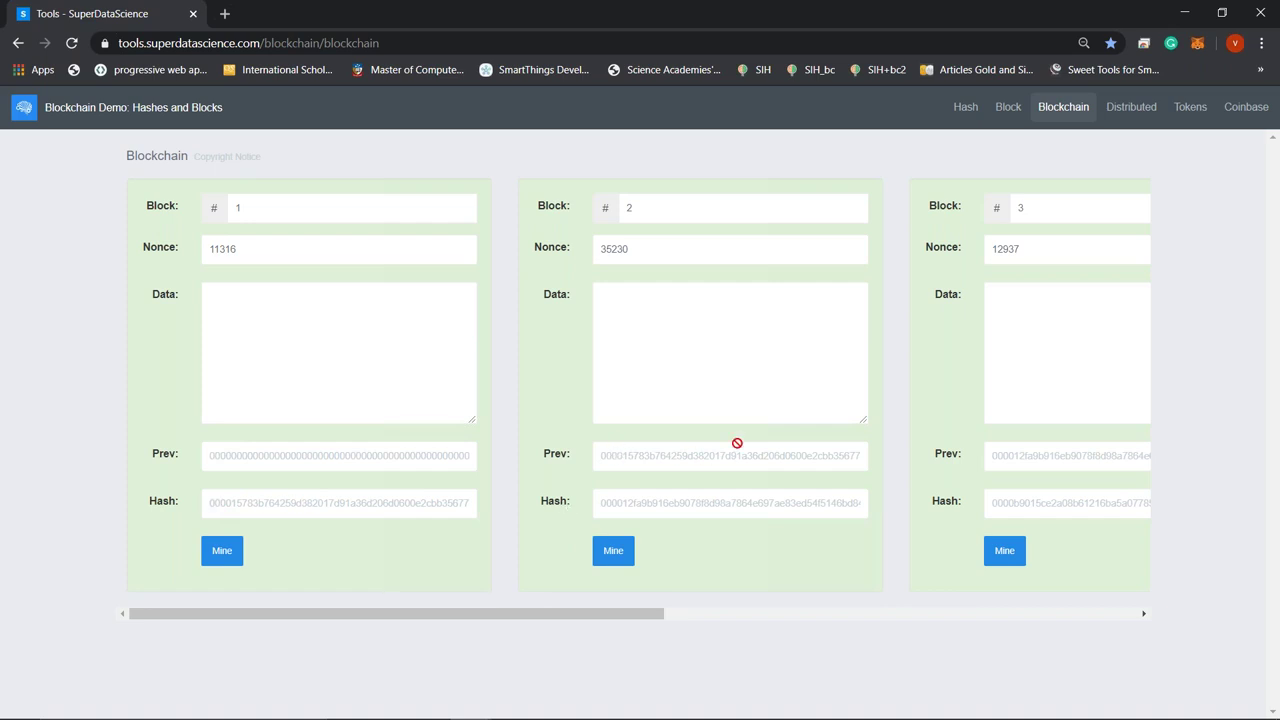
left_click_drag(506, 610, 406, 574)
left_click(276, 325)
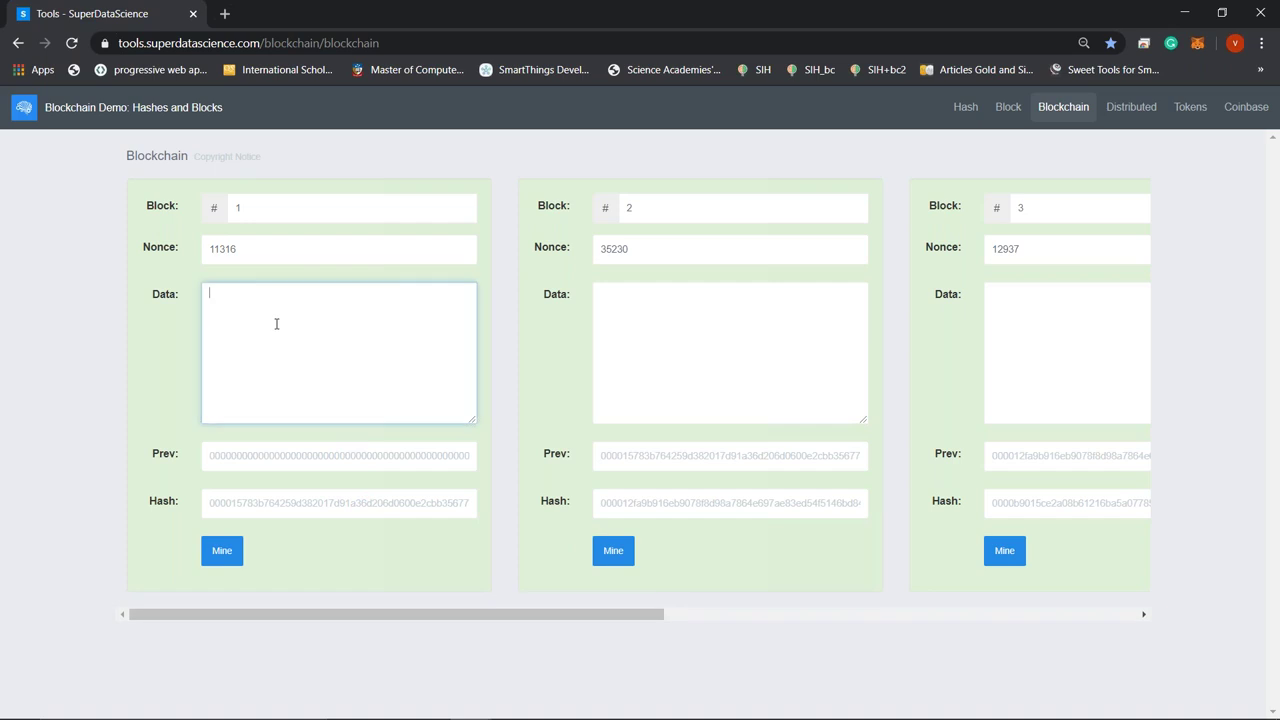
type("data")
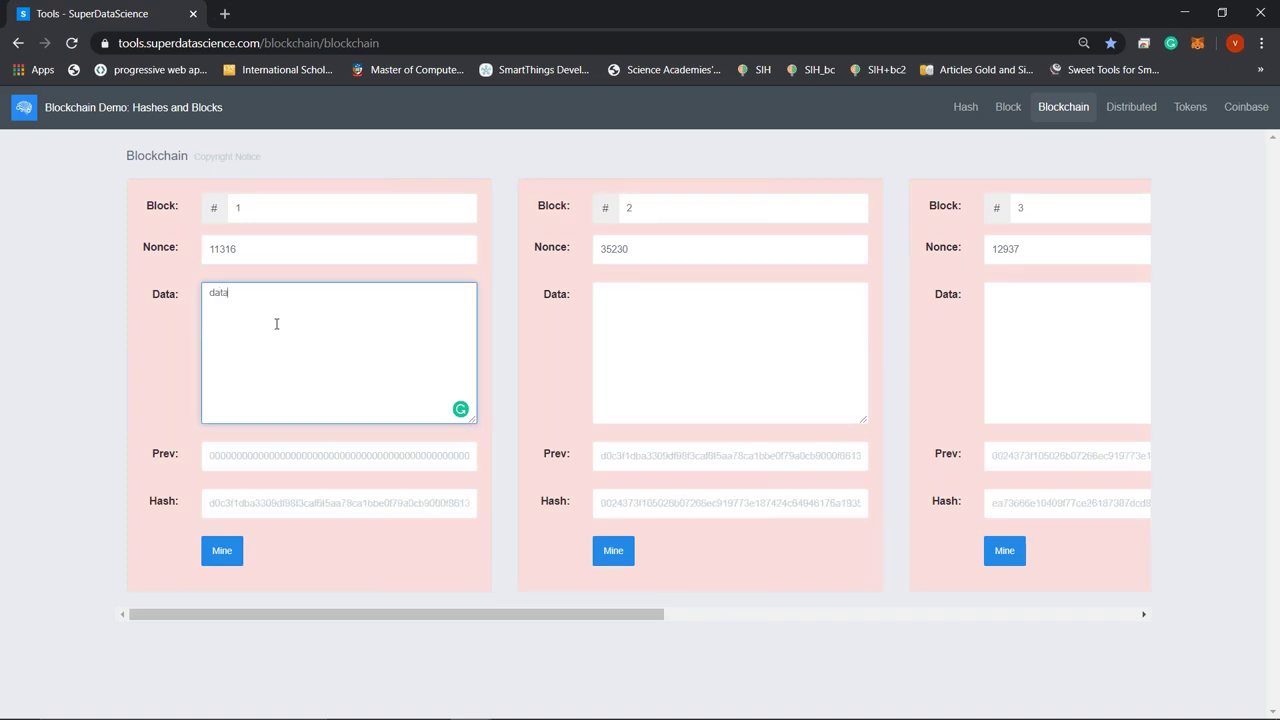
left_click(647, 311)
type("data")
Step: Copy block 2's data text into the data of blocks 3, 4 and 5
key("ctrl+a")
key("ctrl+c")
left_click(1008, 334)
key("ctrl+v")
left_click_drag(662, 617, 961, 617)
left_click(920, 373)
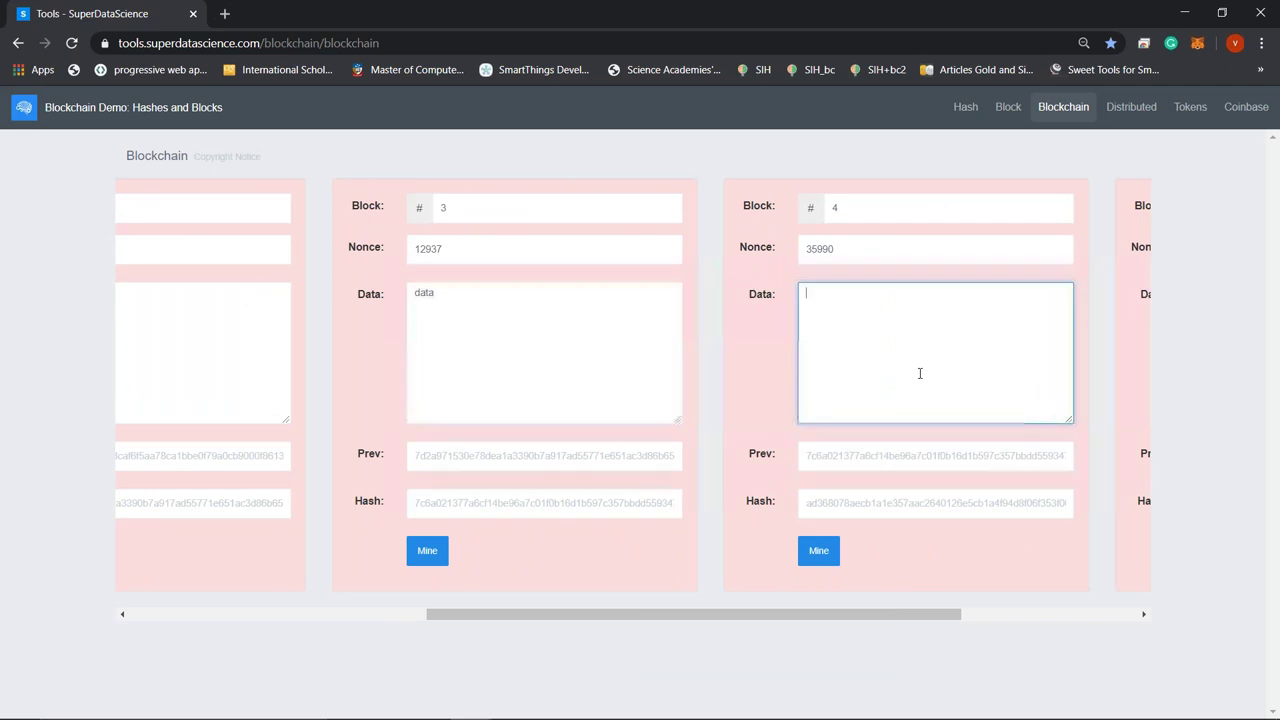
key("ctrl+v")
left_click_drag(808, 614, 998, 620)
left_click(949, 306)
key("ctrl+v")
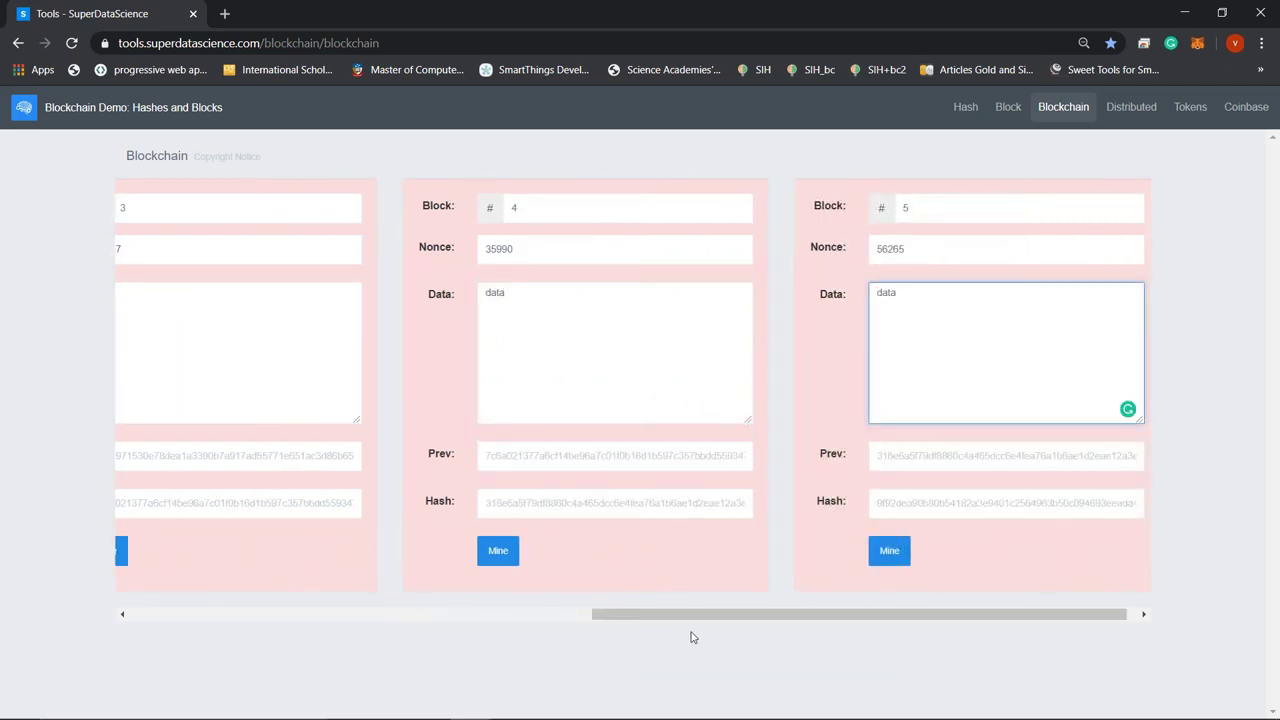
Step: Mine blocks 1 through 5 of the chain in order
left_click_drag(690, 614, 146, 543)
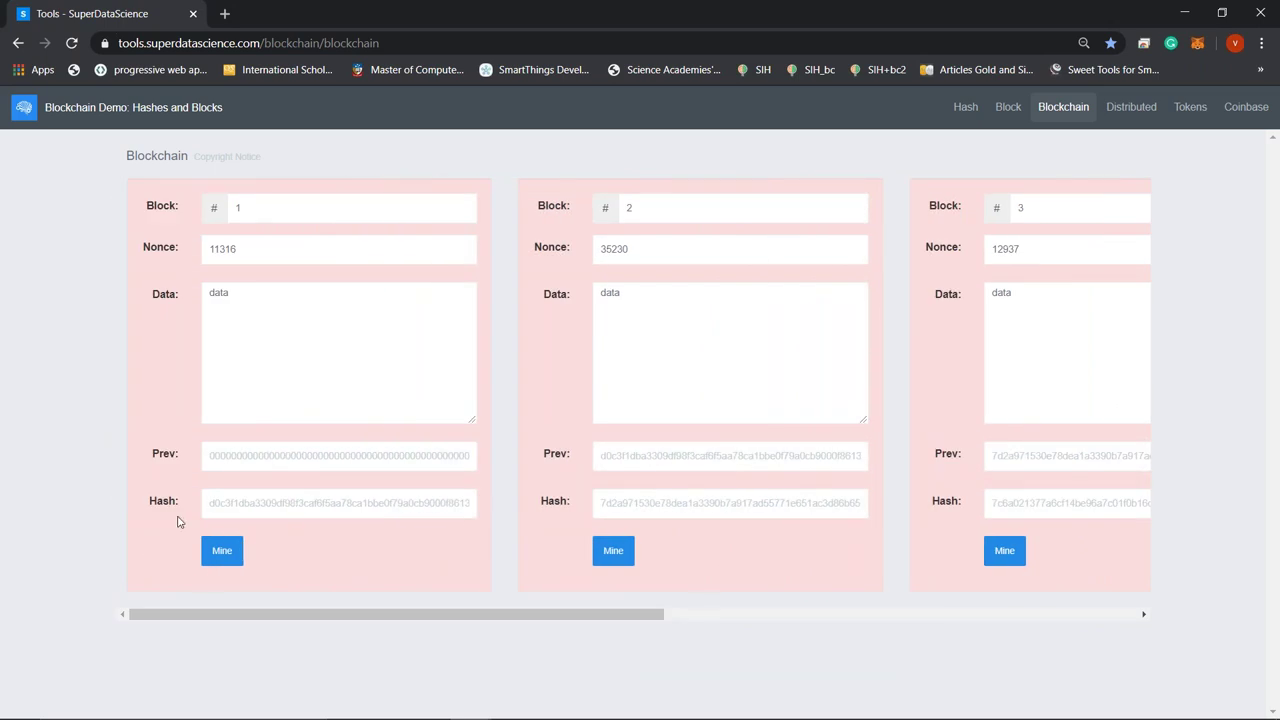
left_click(232, 552)
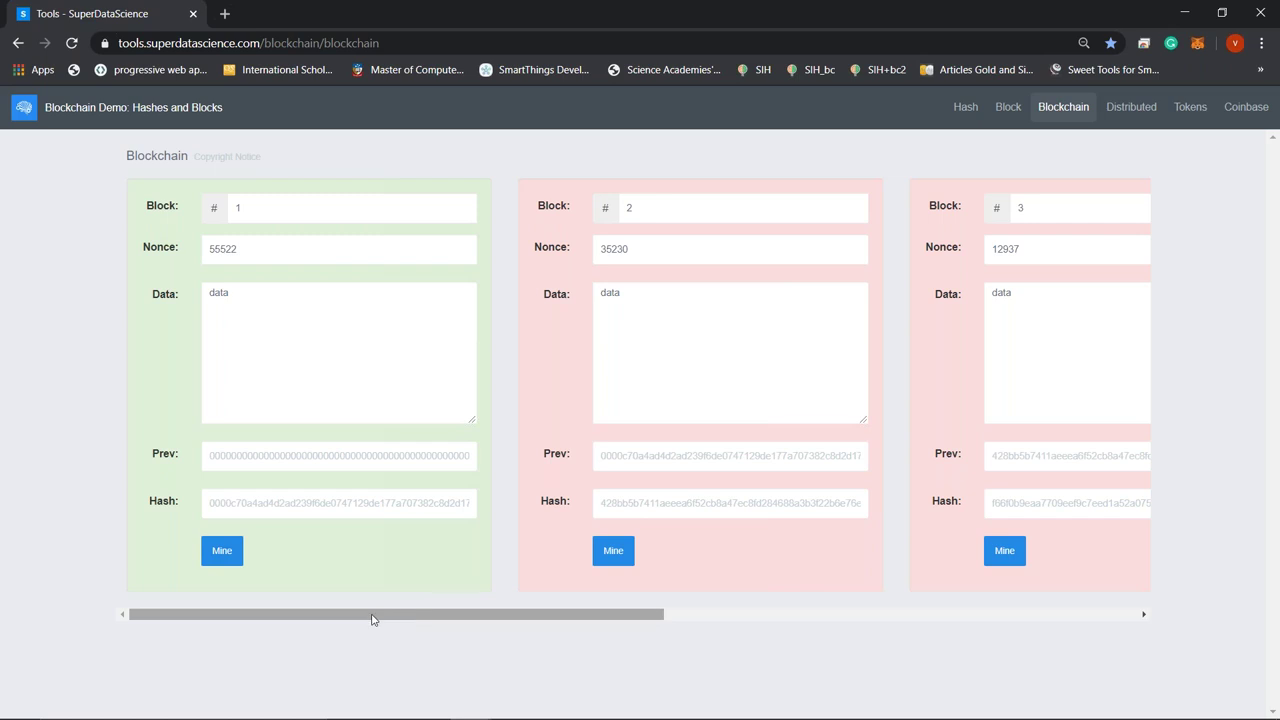
left_click_drag(389, 617, 438, 617)
left_click(516, 556)
left_click(896, 556)
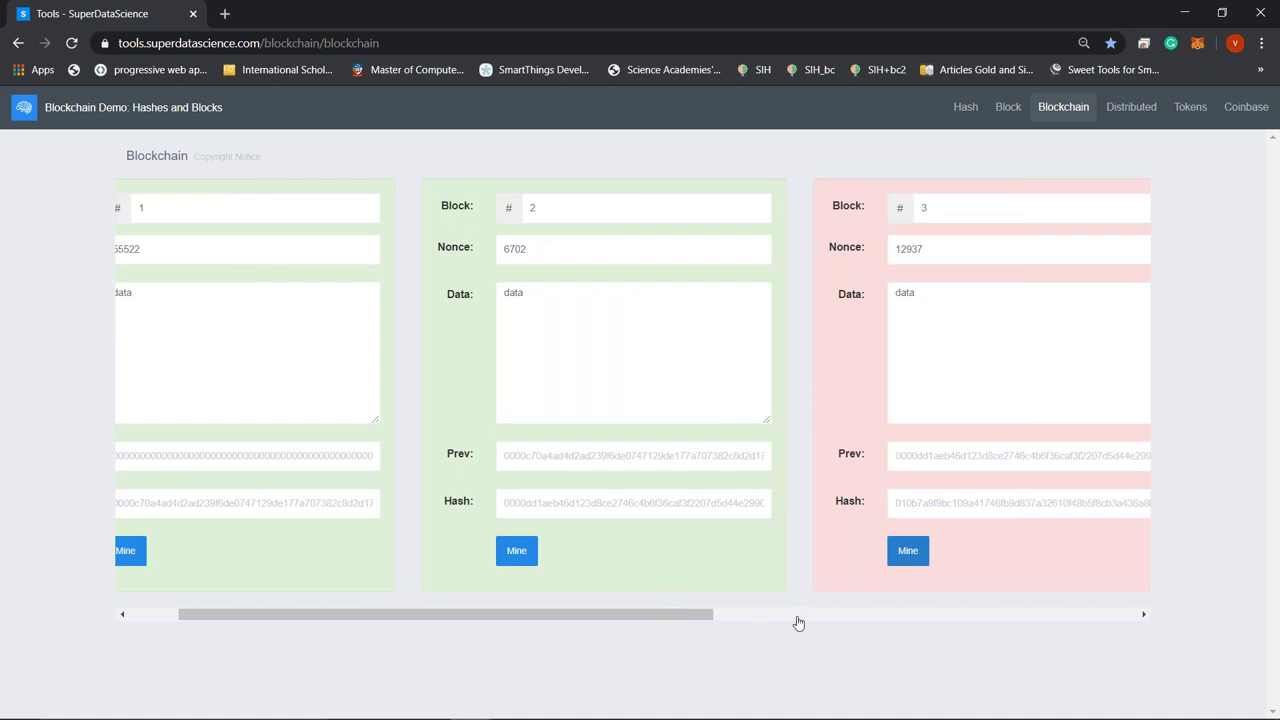
left_click_drag(694, 617, 791, 617)
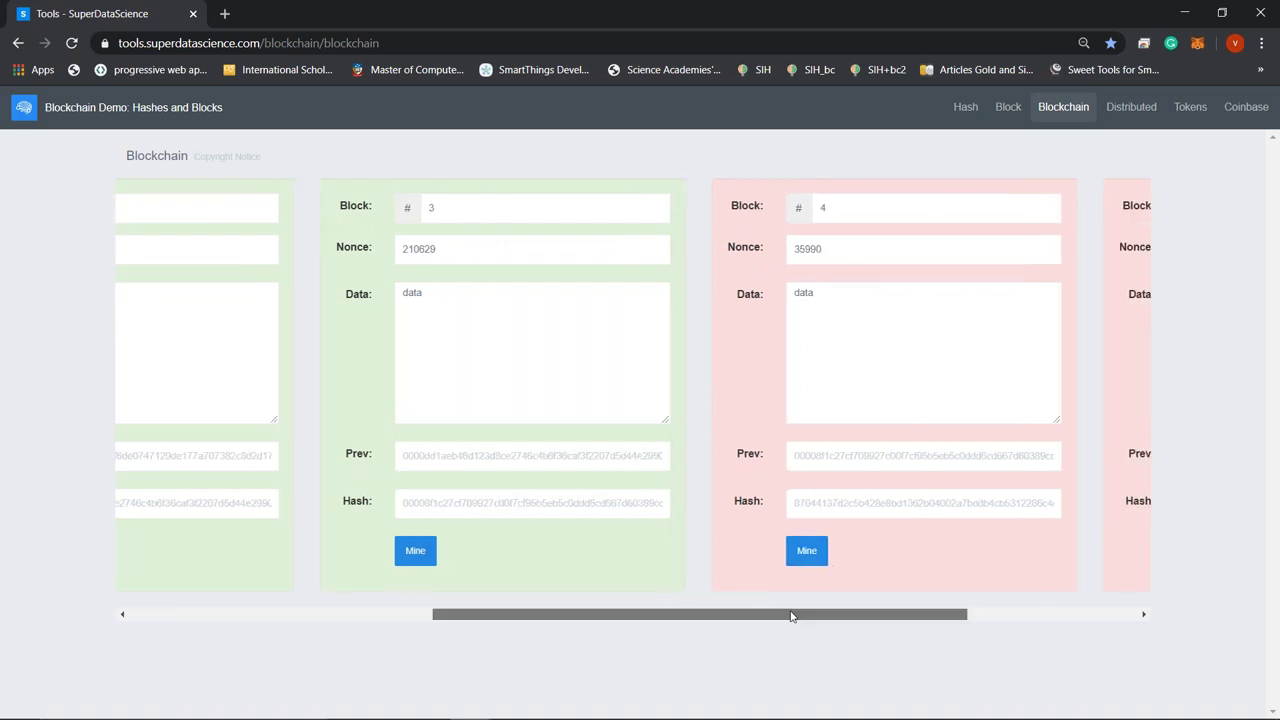
left_click(811, 557)
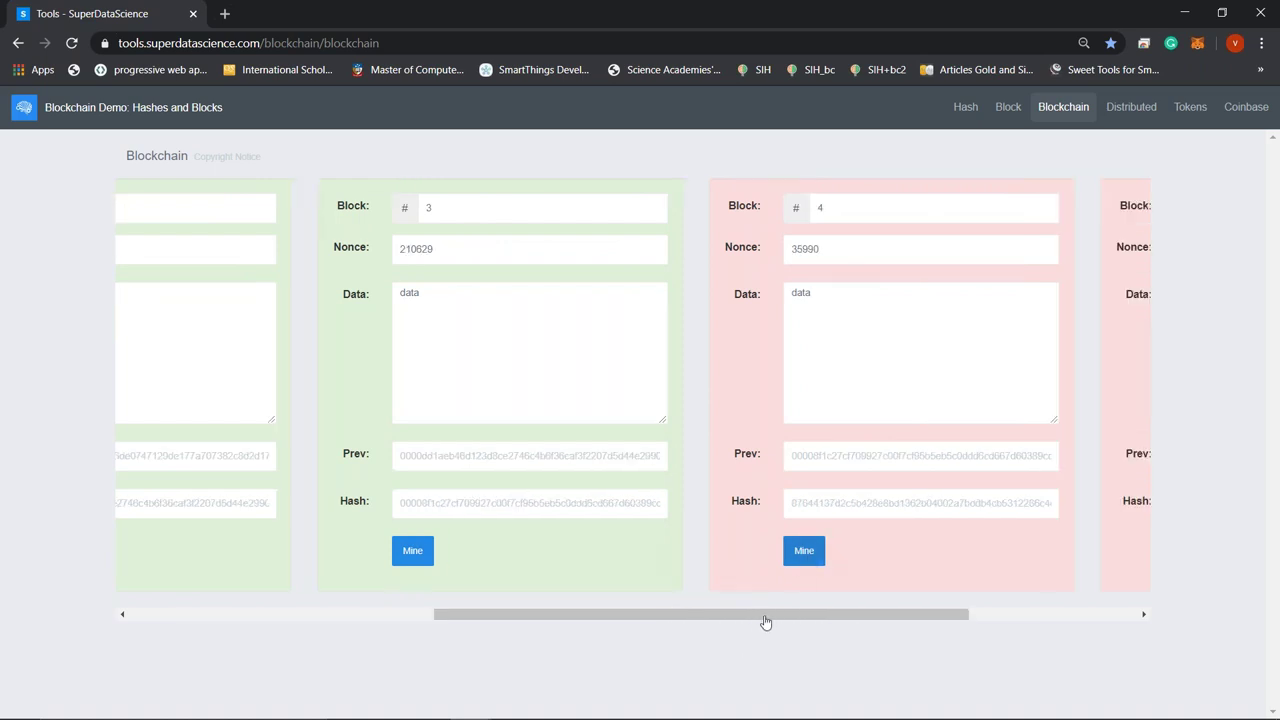
scroll(897, 637, "right", 3)
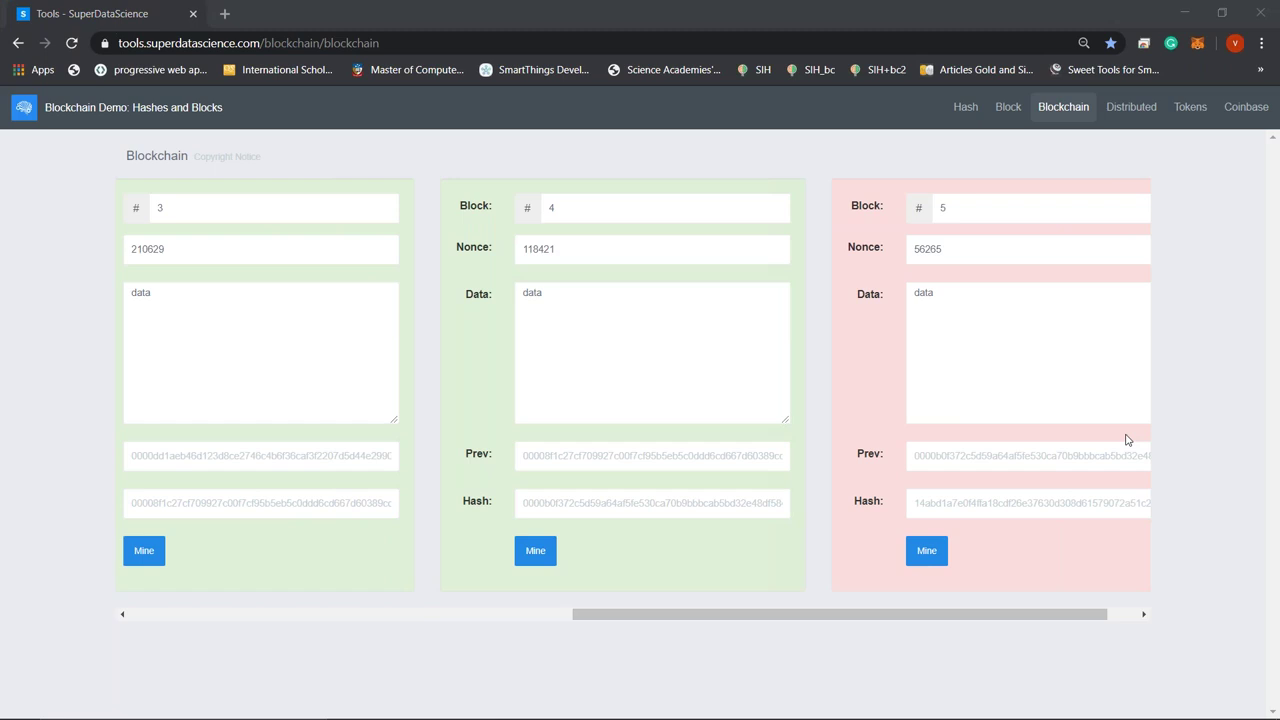
left_click(1017, 463)
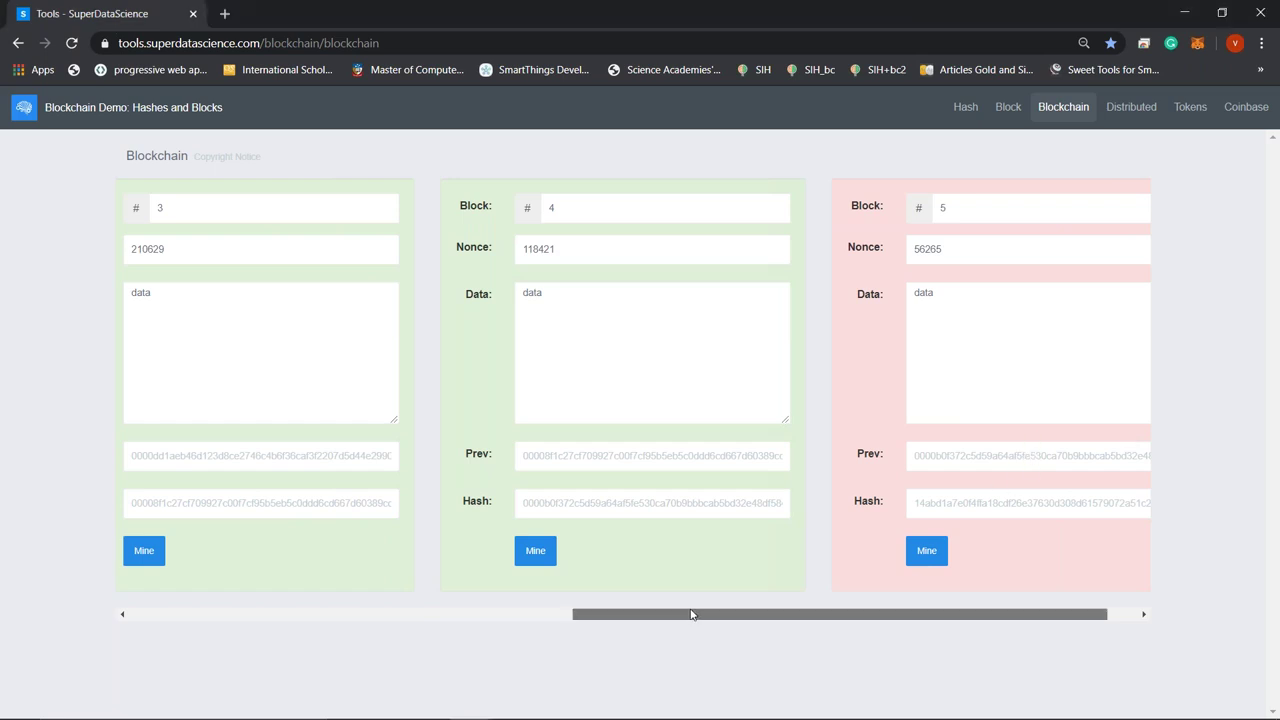
left_click_drag(691, 614, 721, 614)
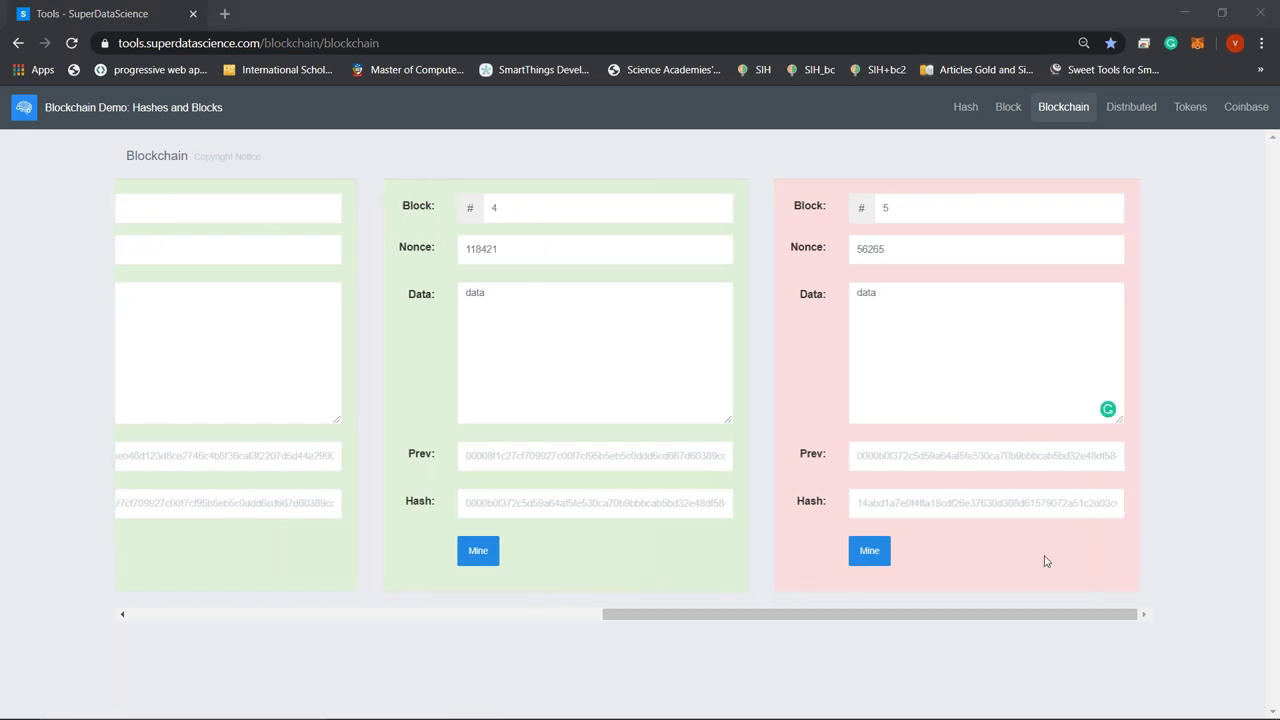
left_click(864, 550)
left_click(860, 552)
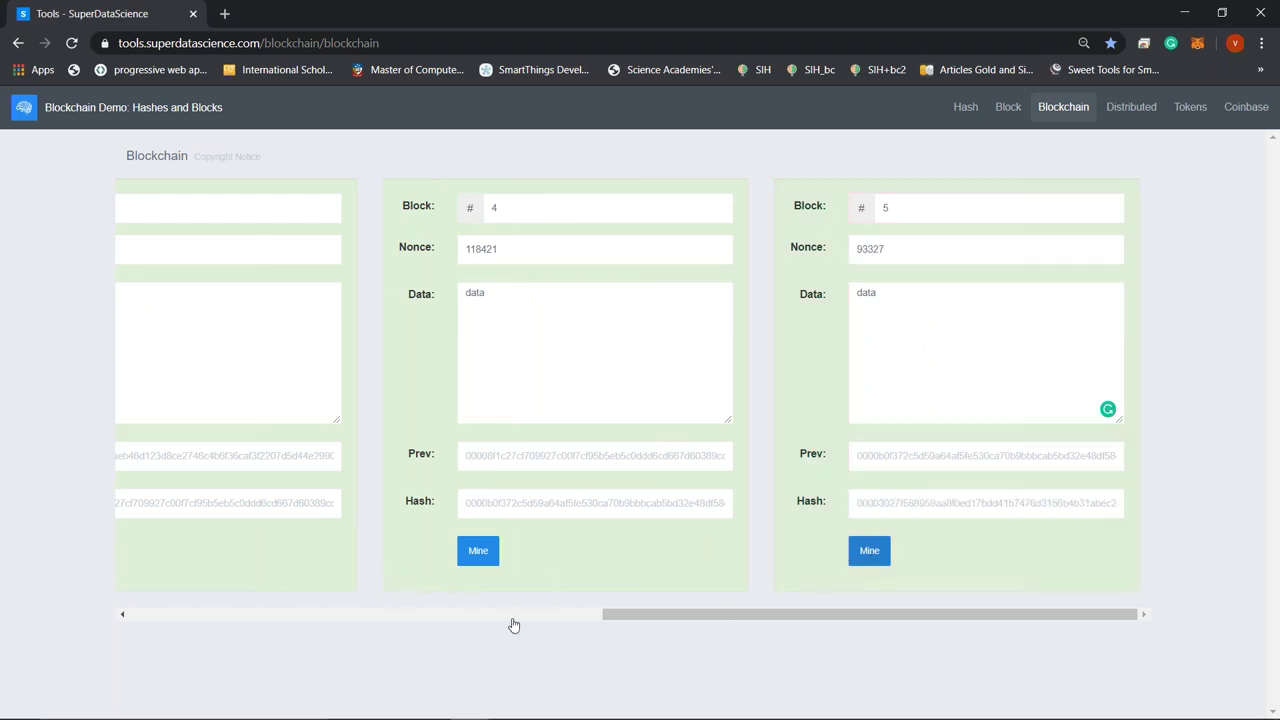
Step: Tamper with block 2 by changing its data to "dataa" and examine the blocks that follow it
left_click(335, 612)
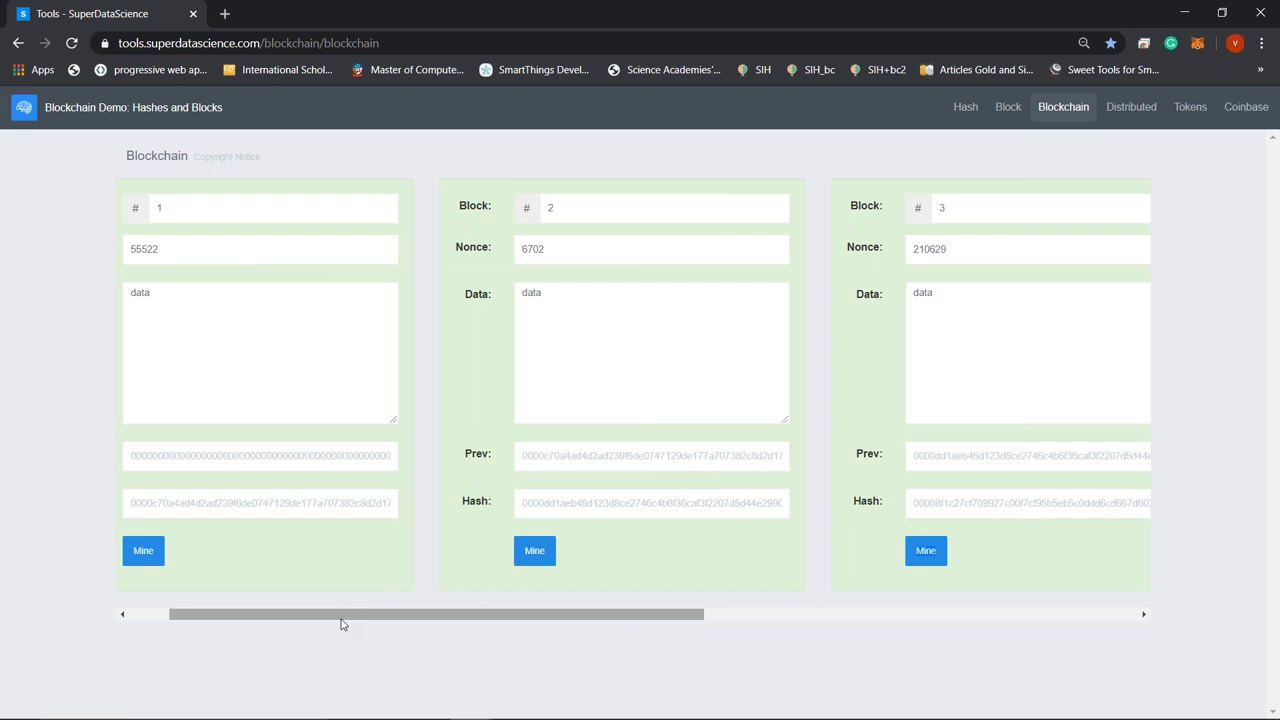
left_click_drag(341, 619, 177, 606)
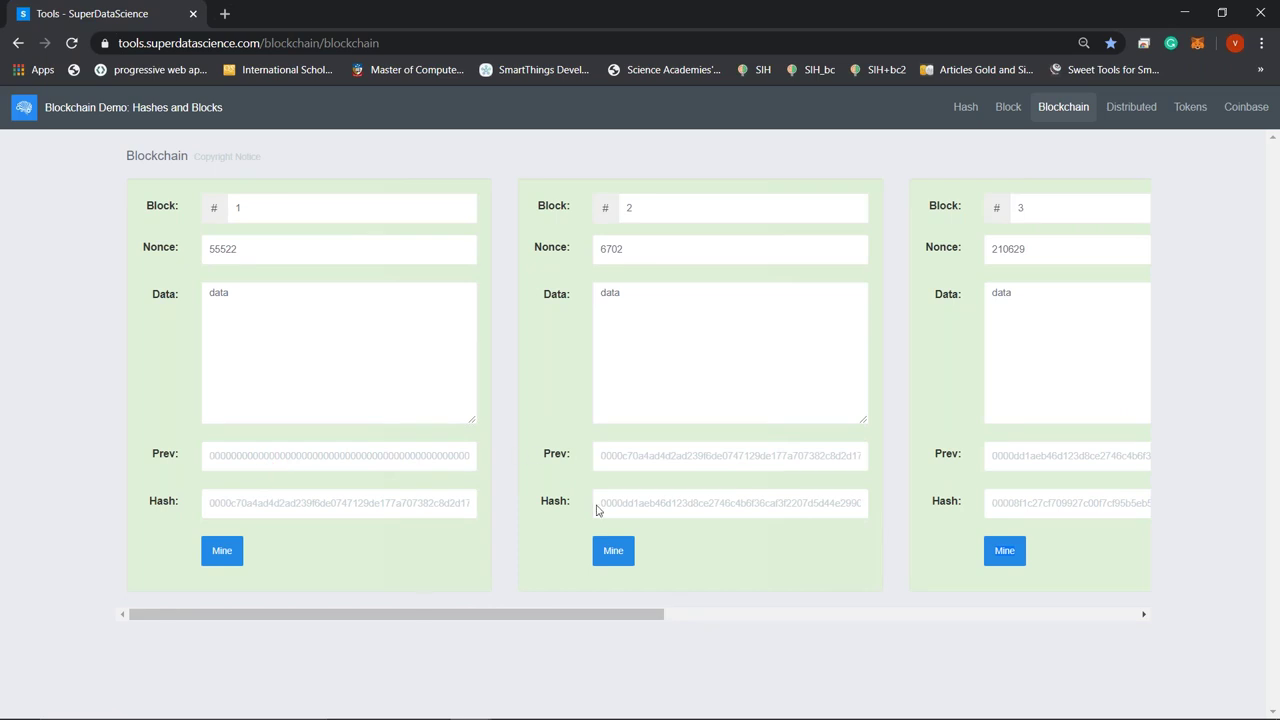
left_click(671, 304)
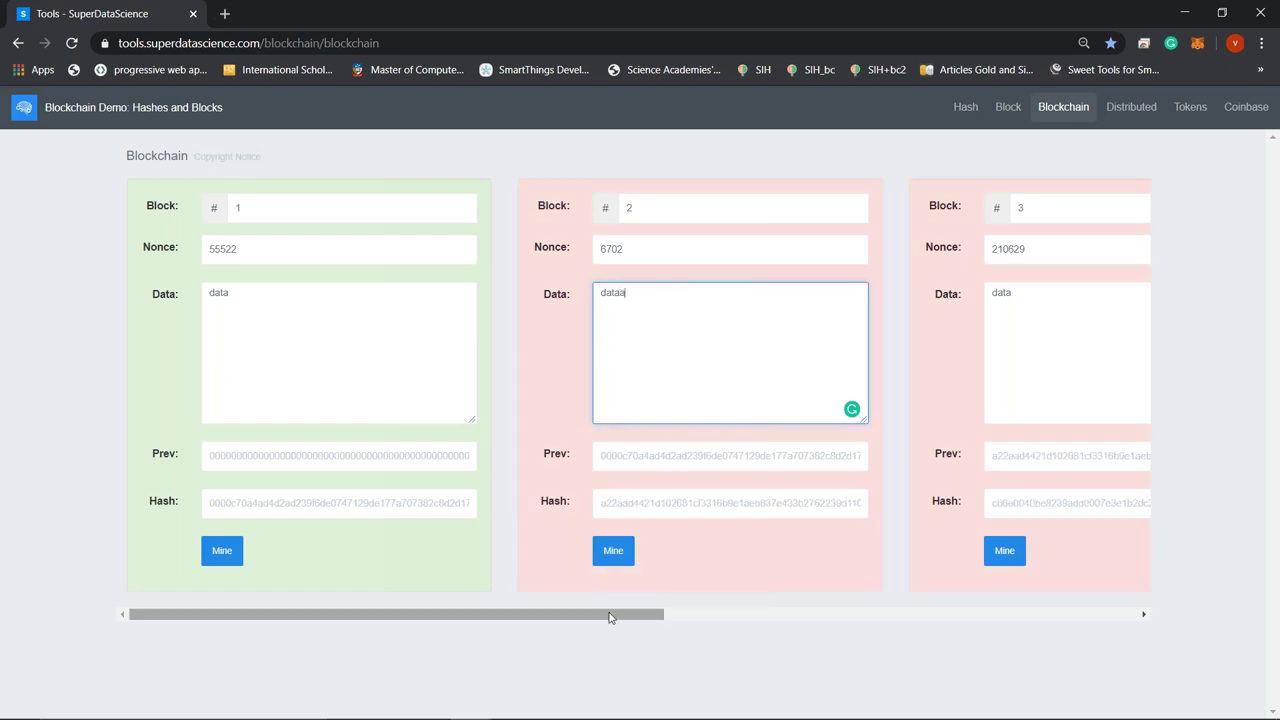
left_click_drag(608, 617, 666, 627)
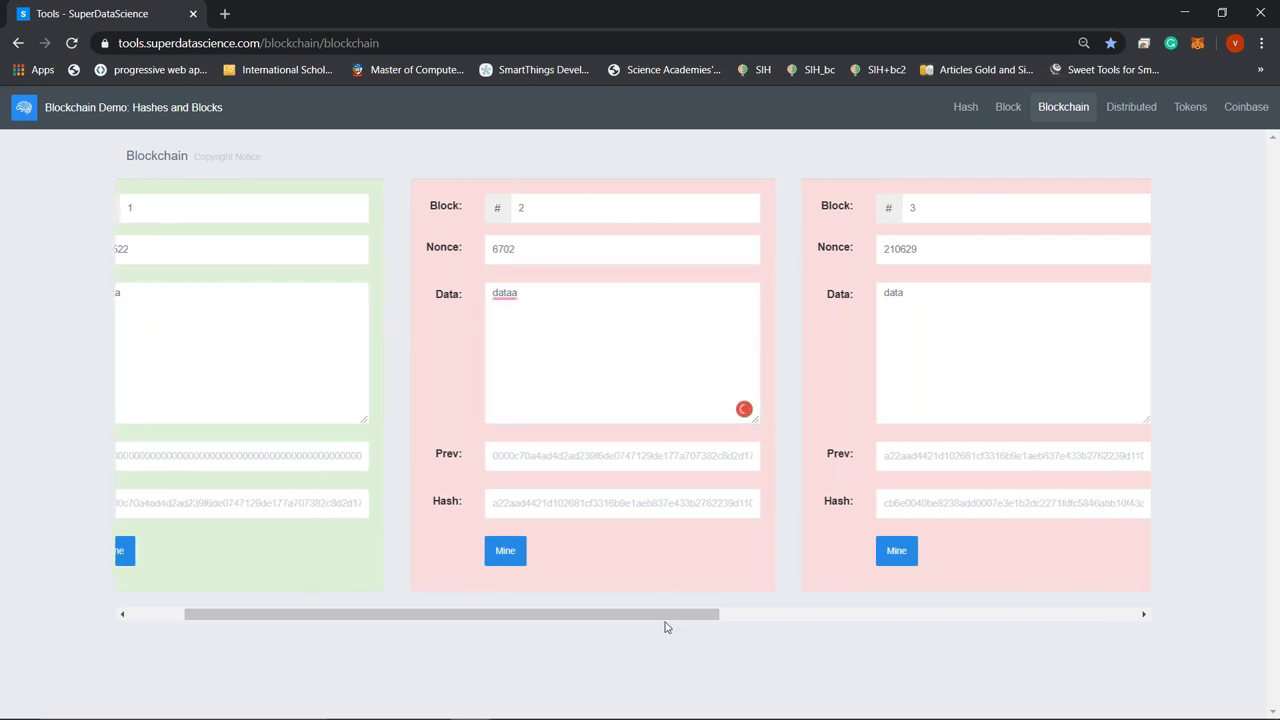
left_click_drag(686, 620, 860, 618)
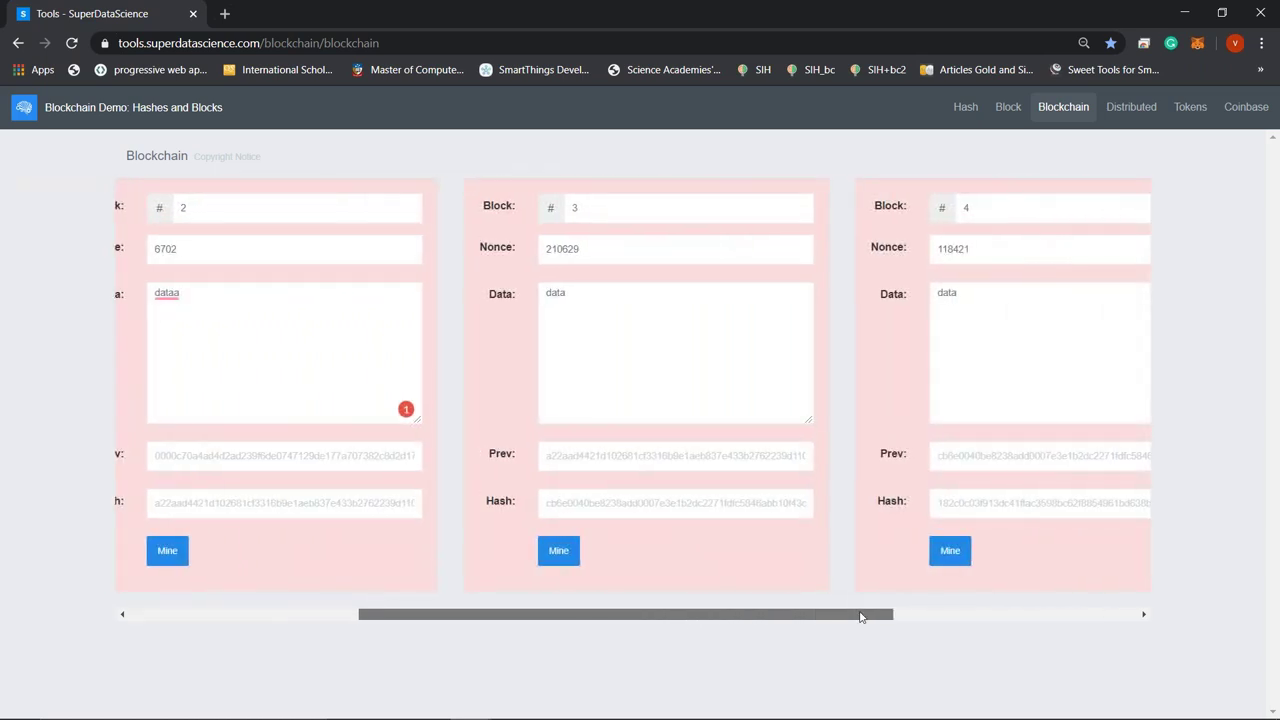
Step: Replace block 2's altered data with "data"
left_click_drag(860, 616, 651, 620)
double_click(653, 298)
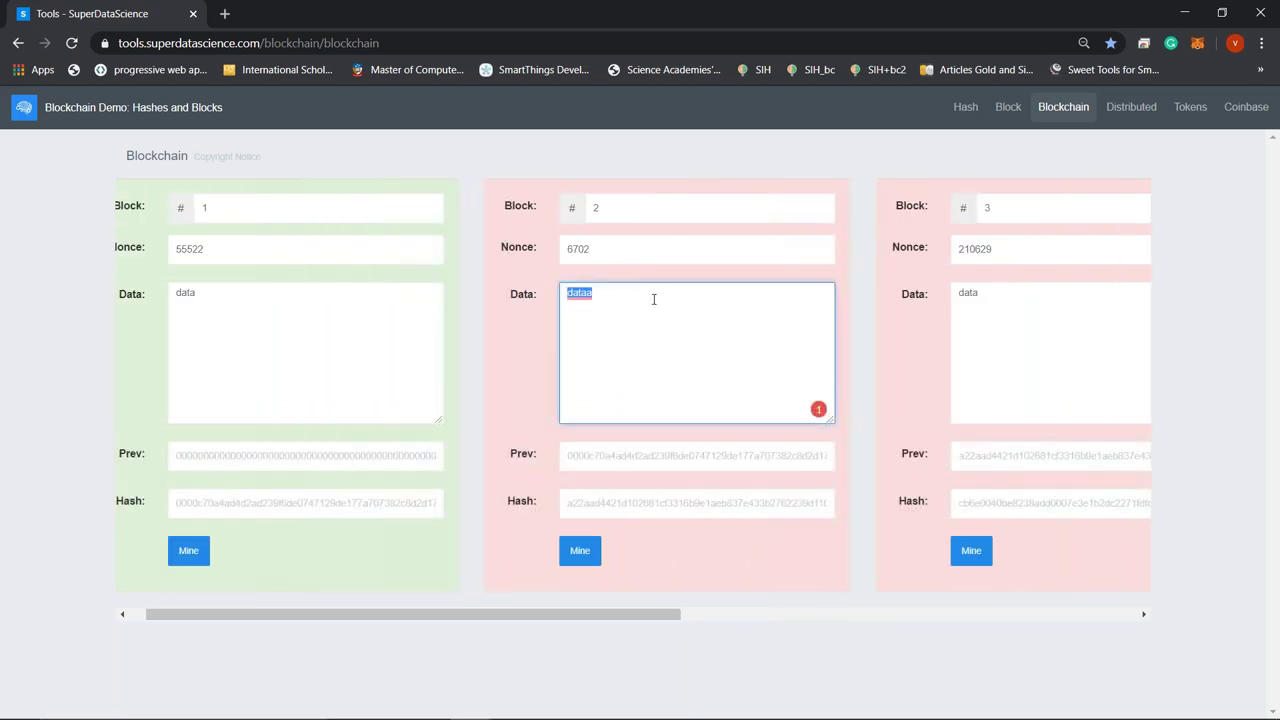
type("data")
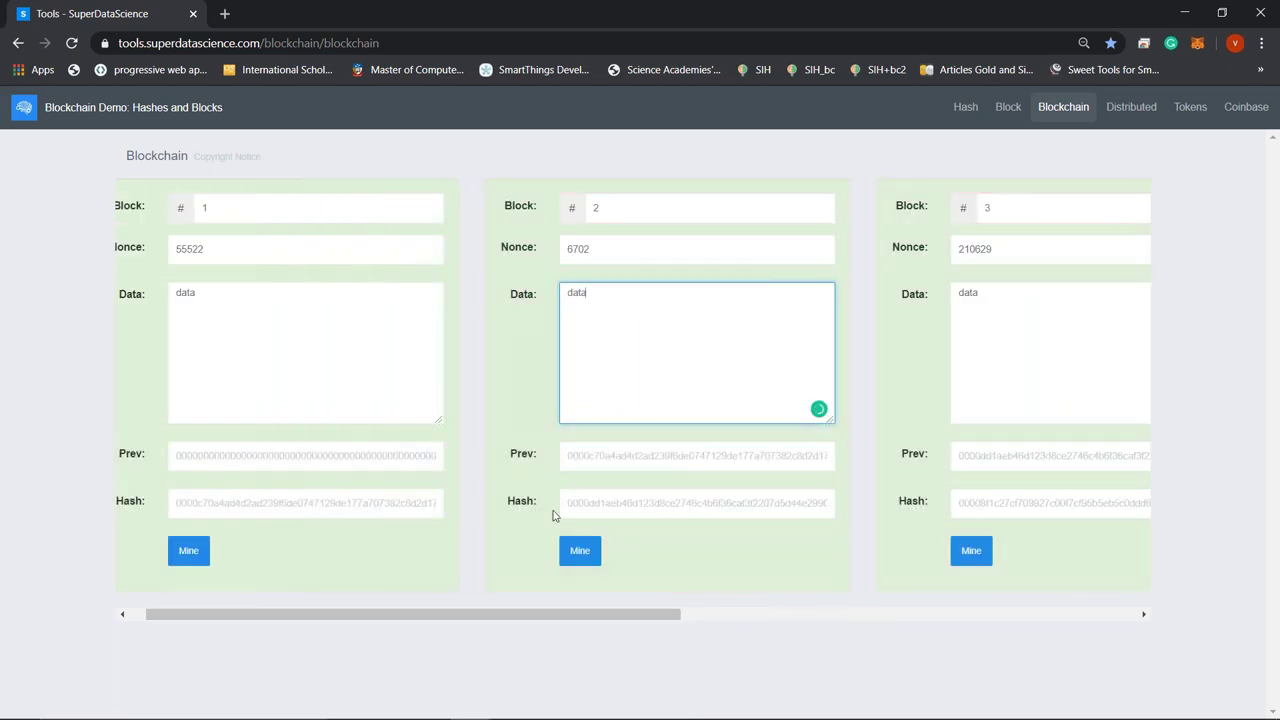
Step: Shorten block 3's data to "dat" and examine the blocks that follow it
left_click(650, 614)
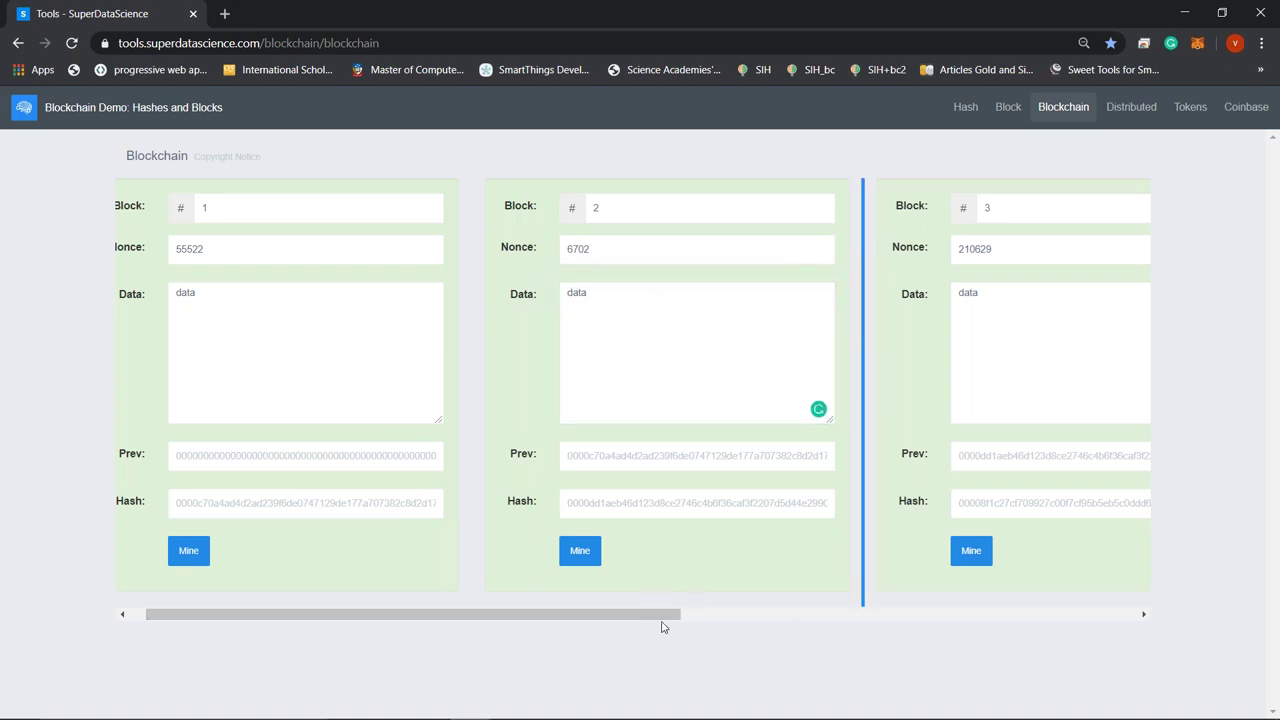
left_click_drag(673, 614, 778, 614)
key("BackSpace")
left_click_drag(708, 620, 872, 627)
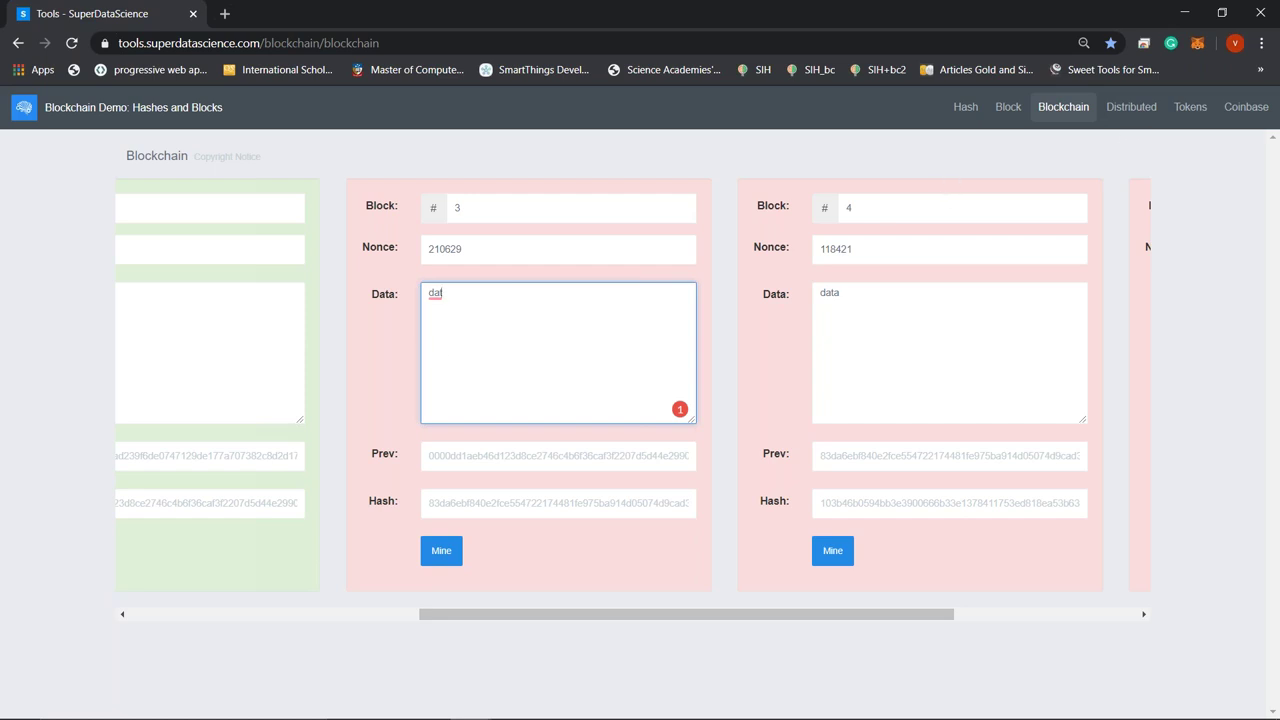
Step: Open the Distributed Blockchain demo
left_click(1134, 114)
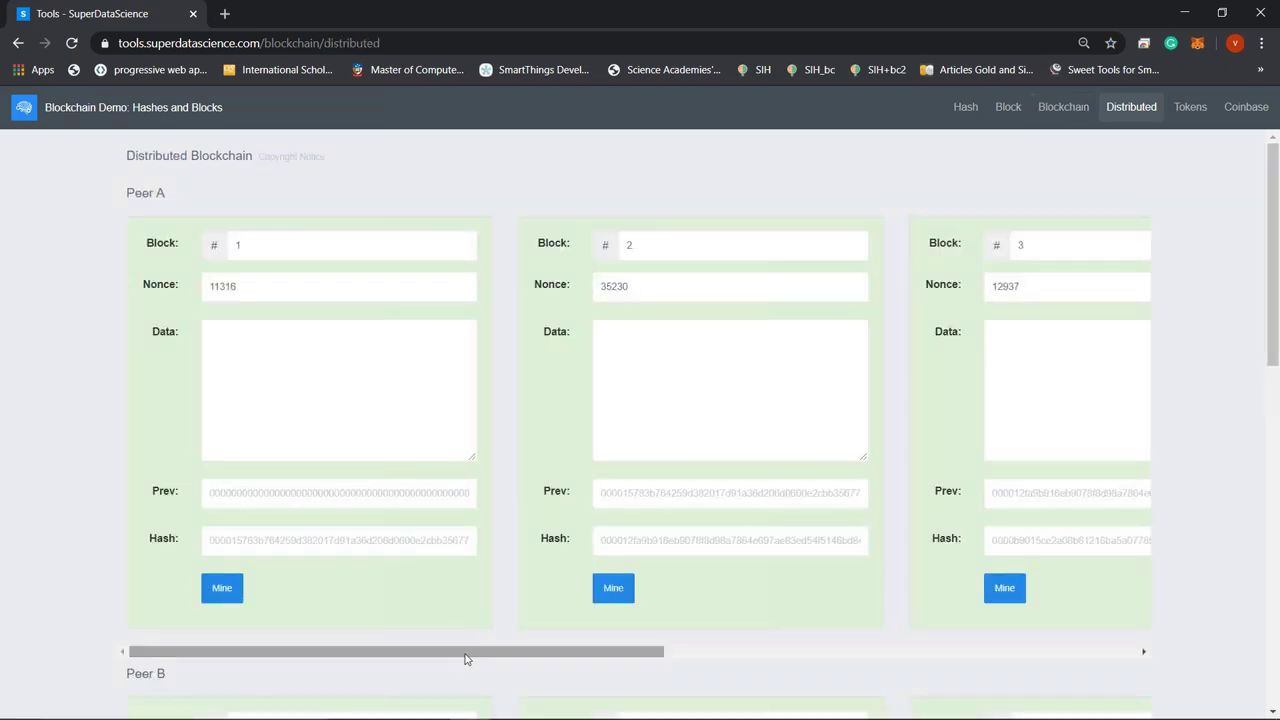
Step: Look over the copies of the chain held by Peer A, Peer B and Peer C in the distributed demo
left_click_drag(465, 658, 95, 451)
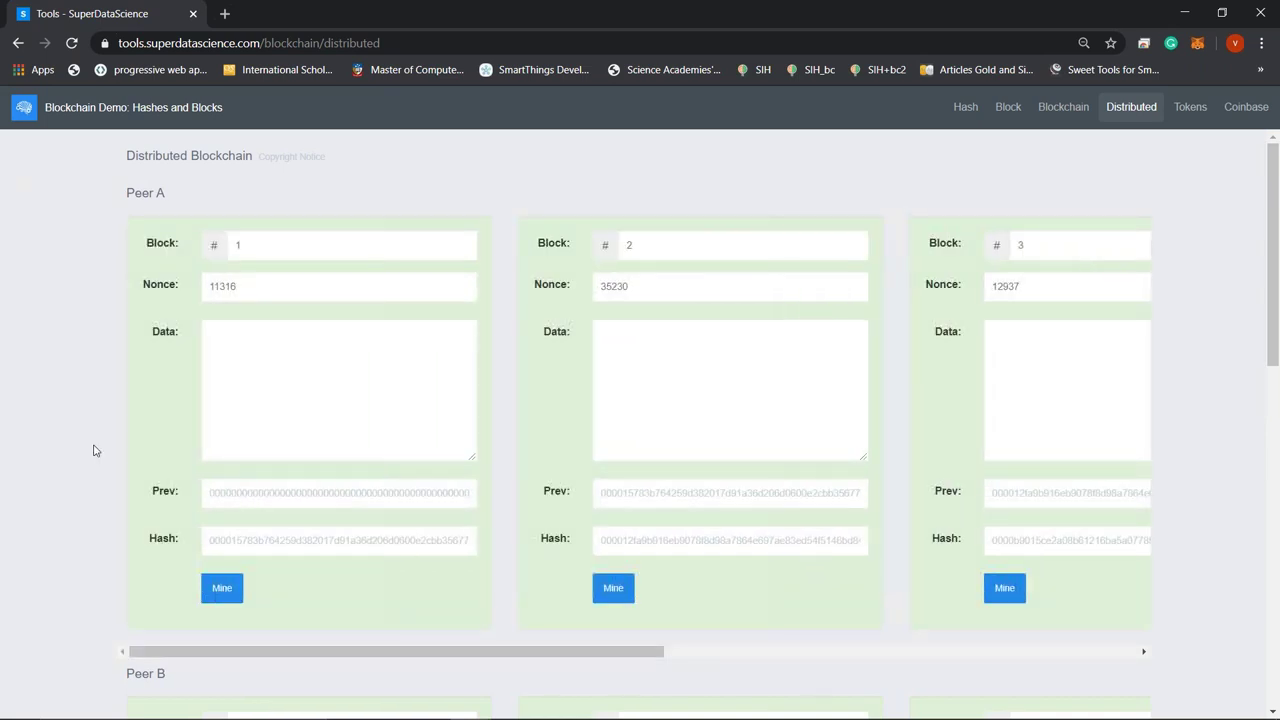
scroll(93, 451, "down", 1)
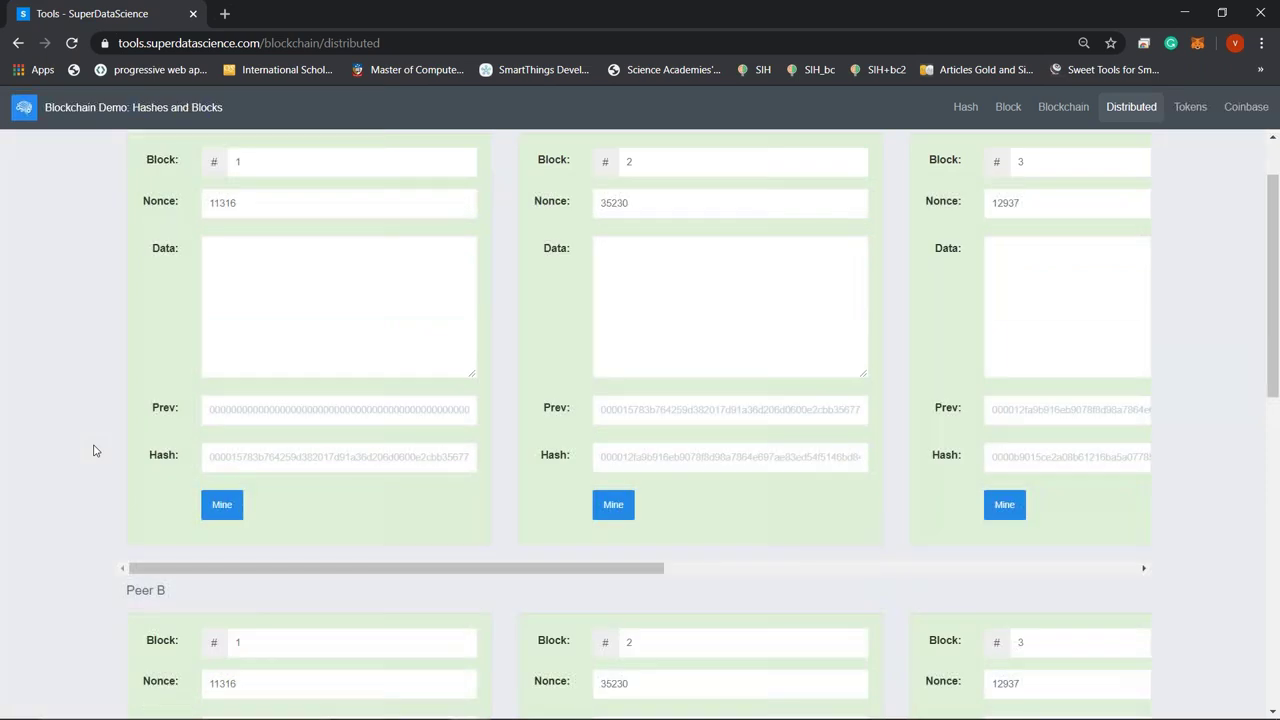
scroll(93, 451, "down", 8)
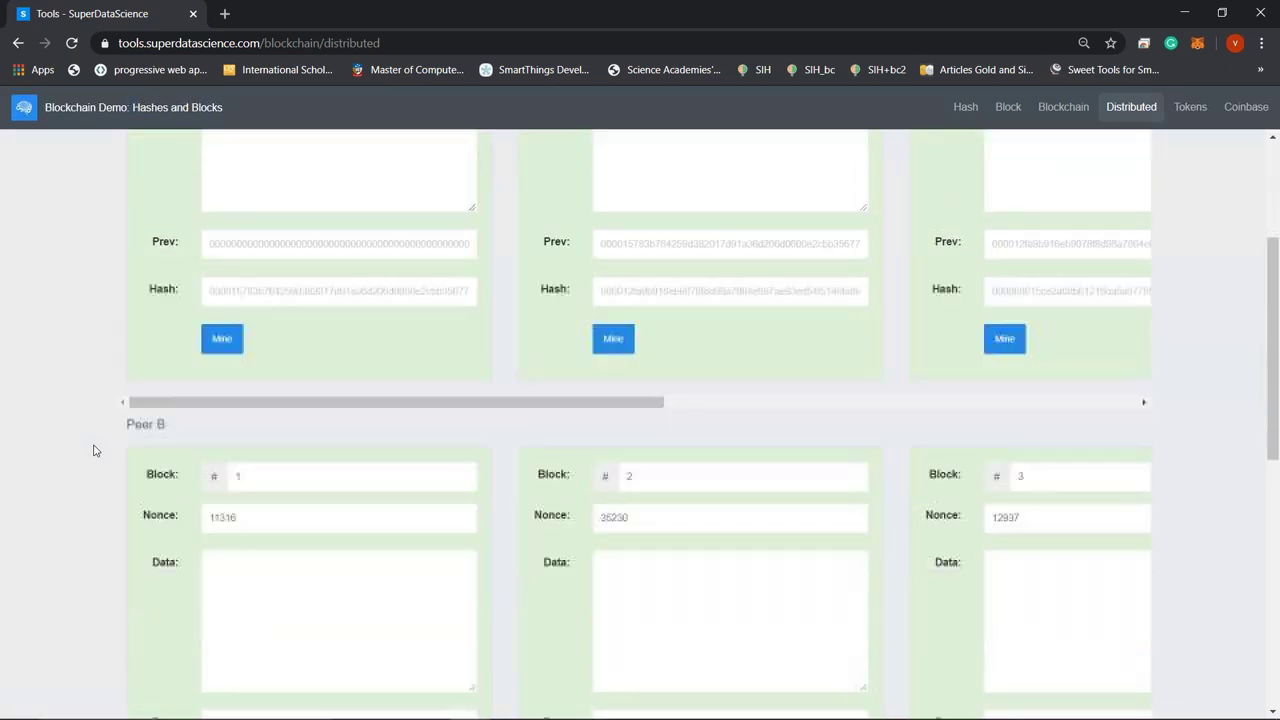
scroll(100, 447, "up", 8)
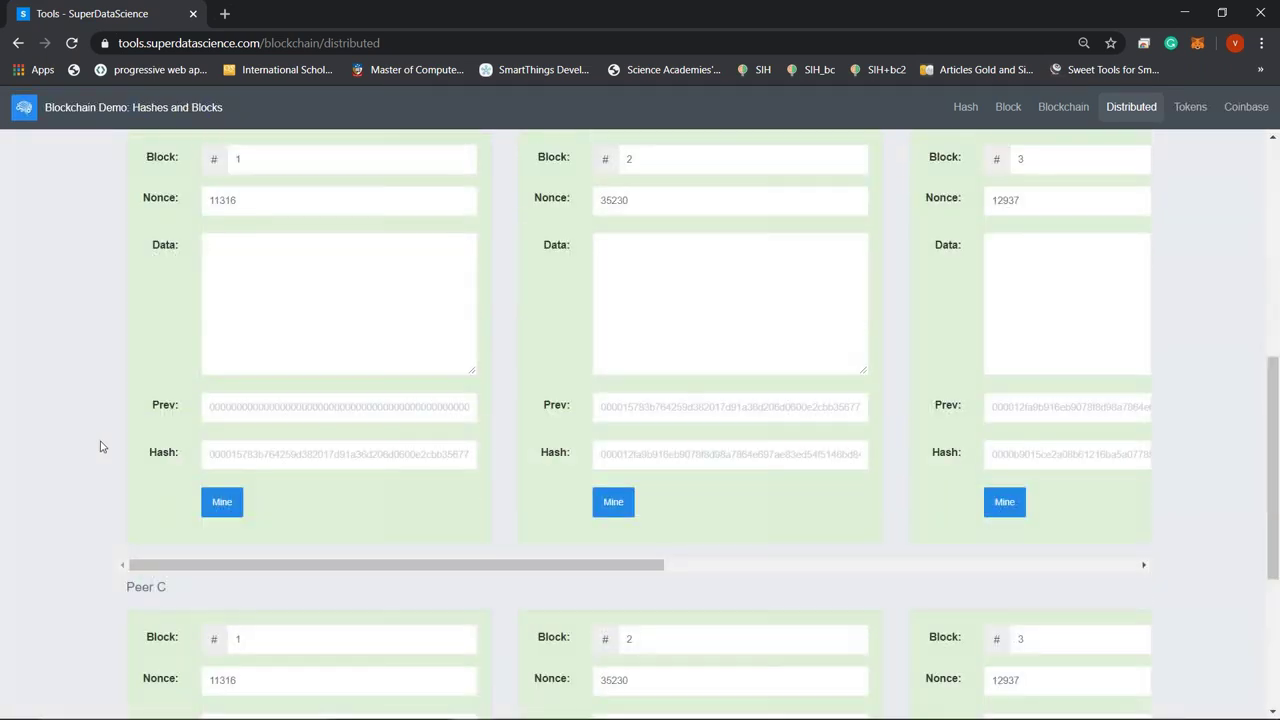
scroll(100, 447, "up", 1)
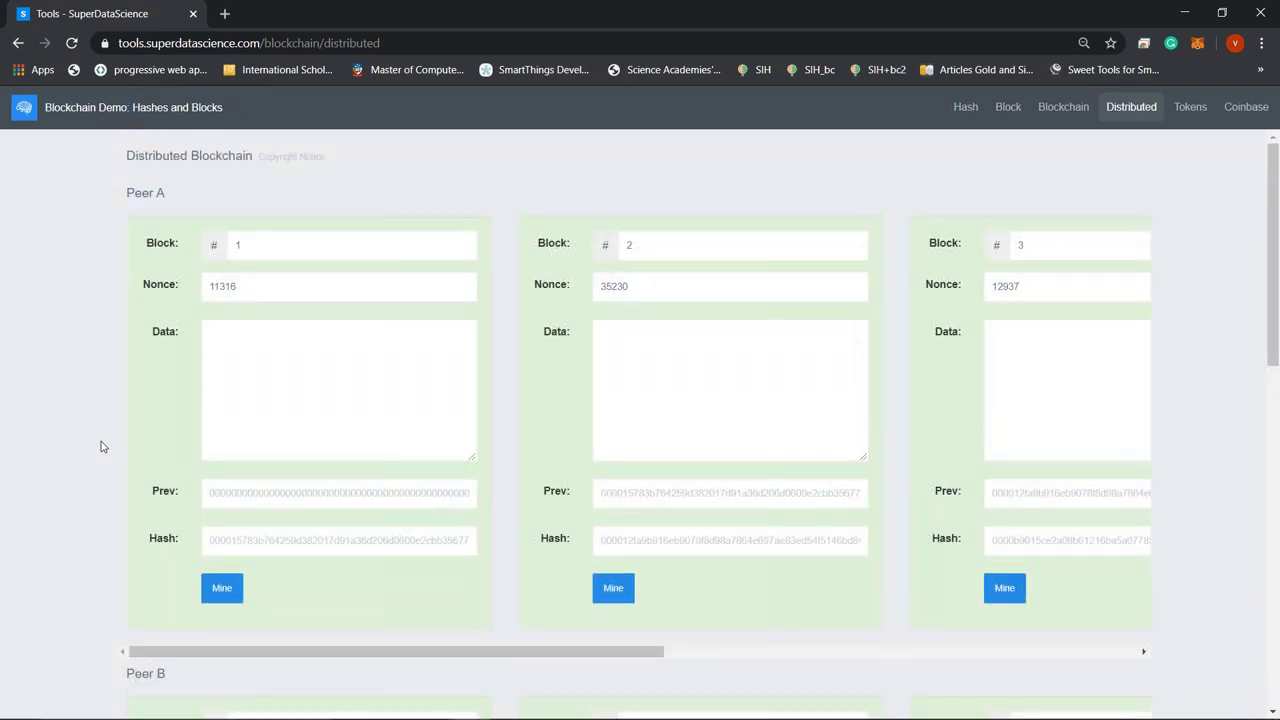
Step: Compare the later blocks in Peer A's and Peer B's chains, and return both chains to their first block
left_click_drag(223, 651, 675, 641)
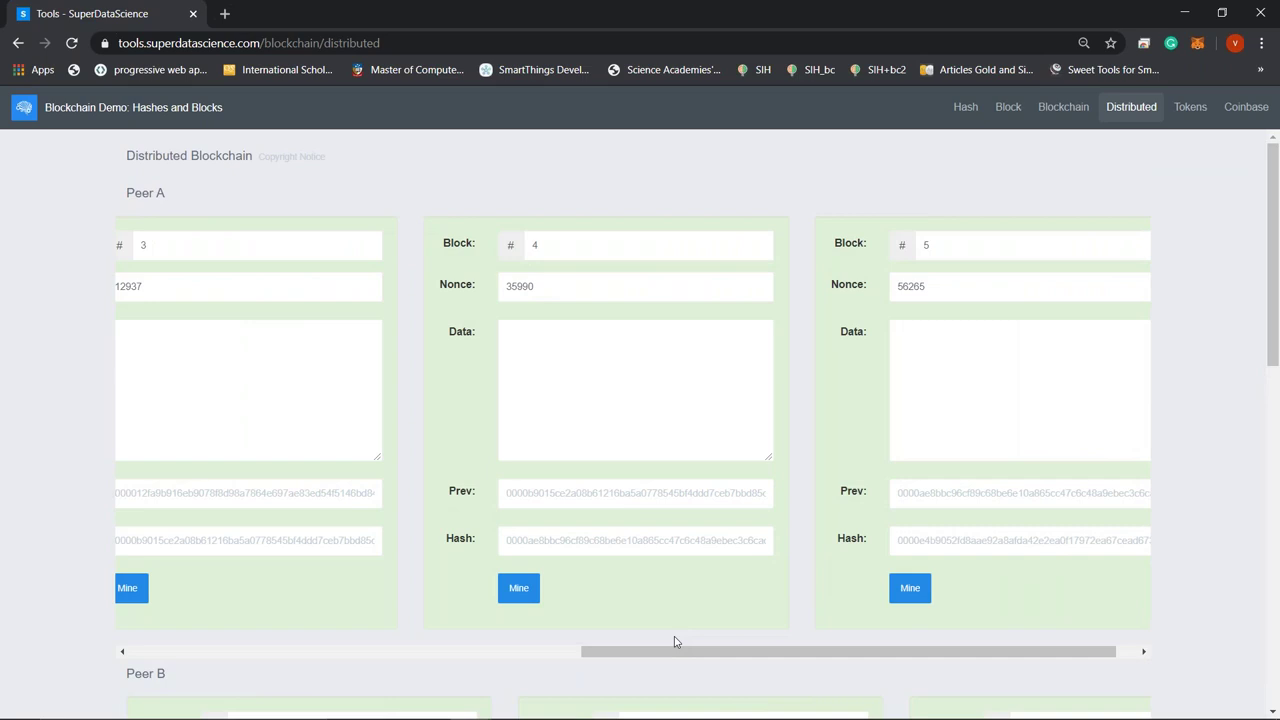
scroll(675, 641, "down", 4)
scroll(648, 395, "down", 3)
left_click_drag(648, 383, 828, 410)
scroll(828, 409, "up", 5)
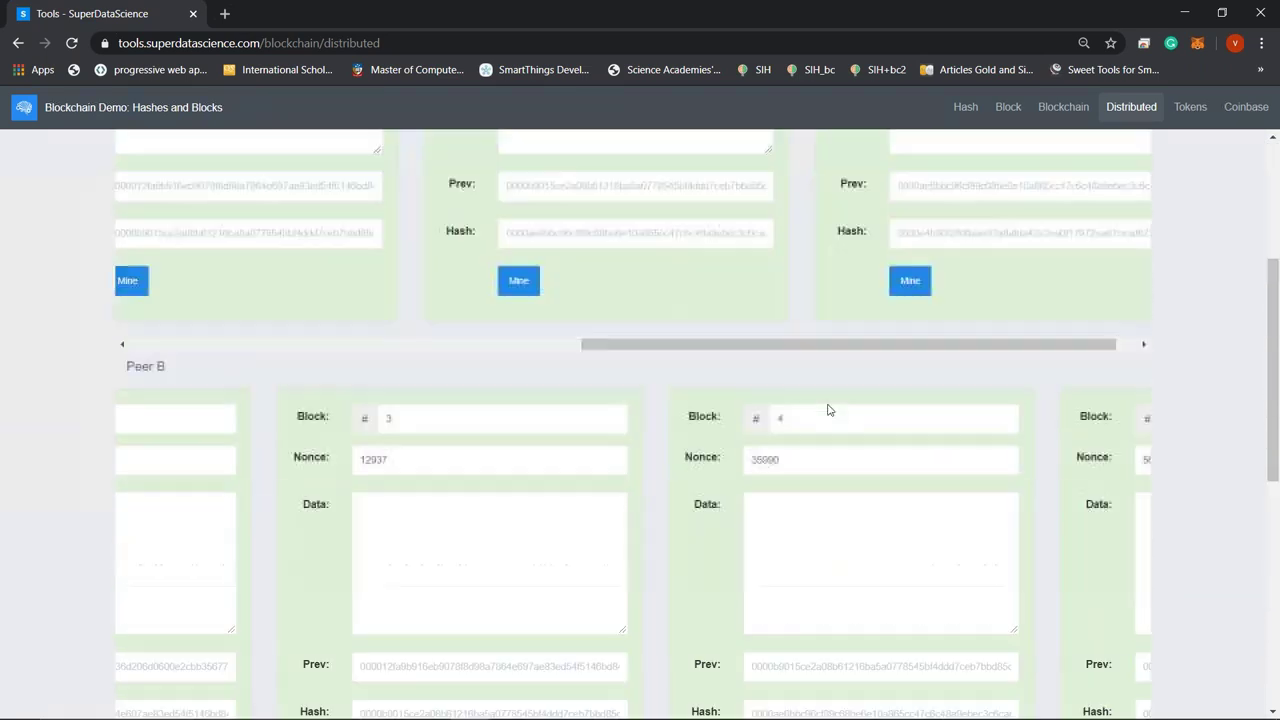
scroll(760, 330, "down", 2)
scroll(694, 243, "up", 3)
left_click_drag(675, 401, 186, 343)
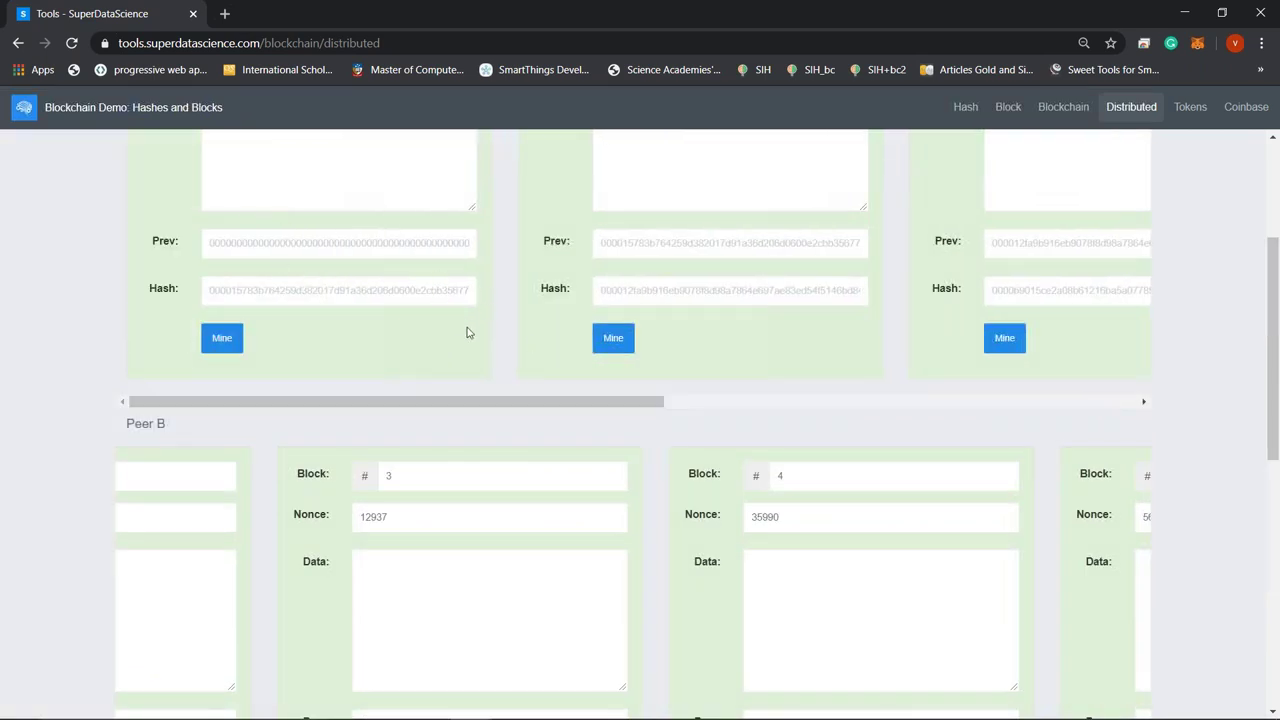
scroll(469, 334, "down", 4)
left_click_drag(486, 466, 110, 425)
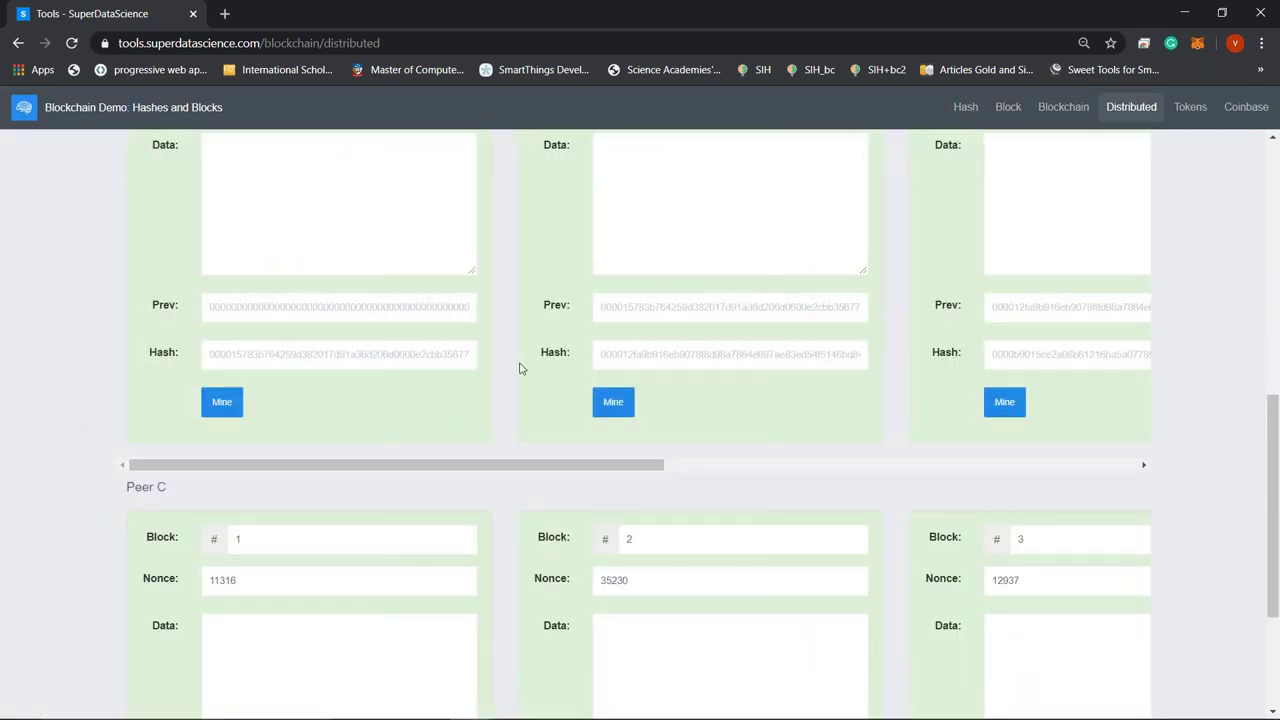
scroll(519, 368, "up", 7)
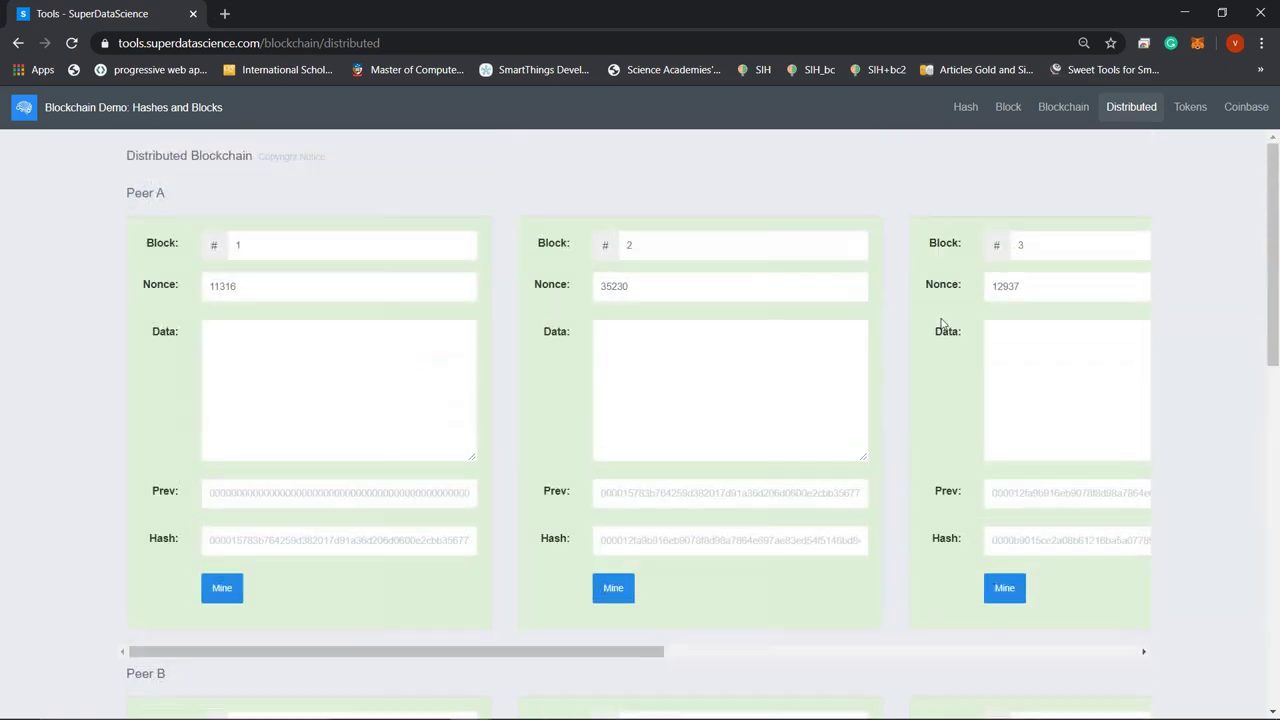
Step: Compare the single-chain Blockchain demo with the Distributed demo, examining the same blocks across Peers A, B and C
left_click(1087, 107)
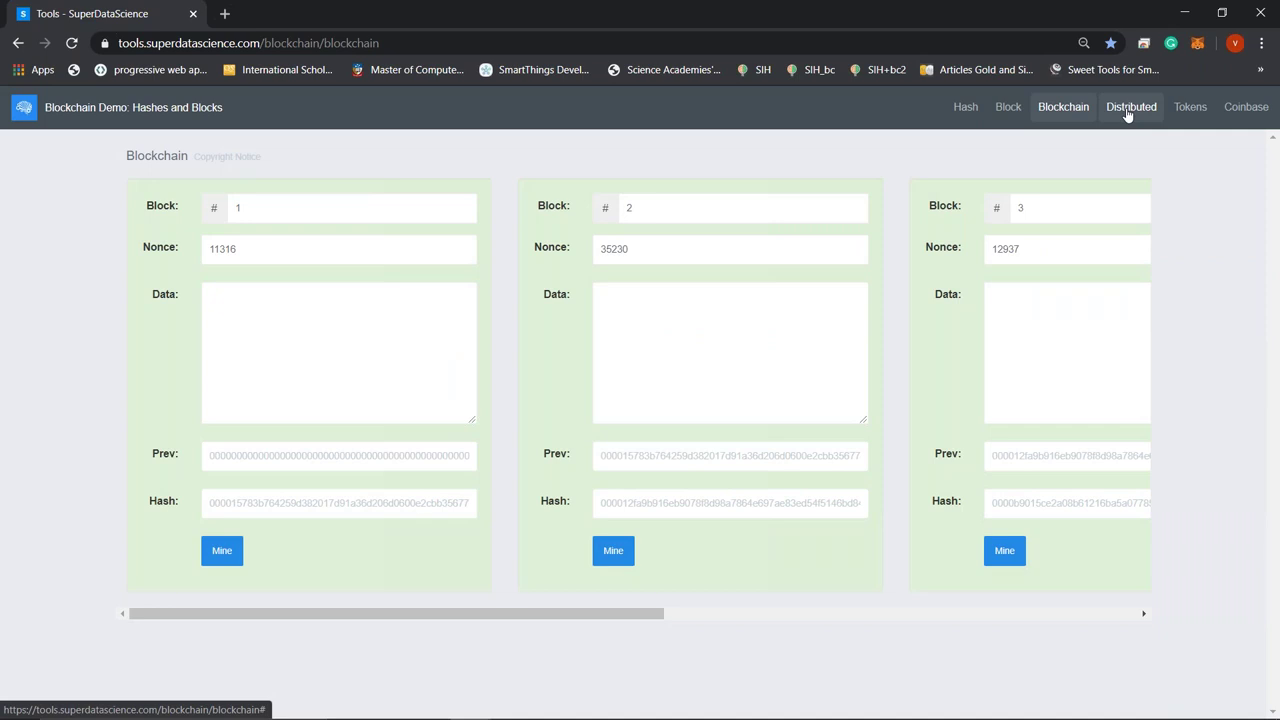
left_click(1128, 112)
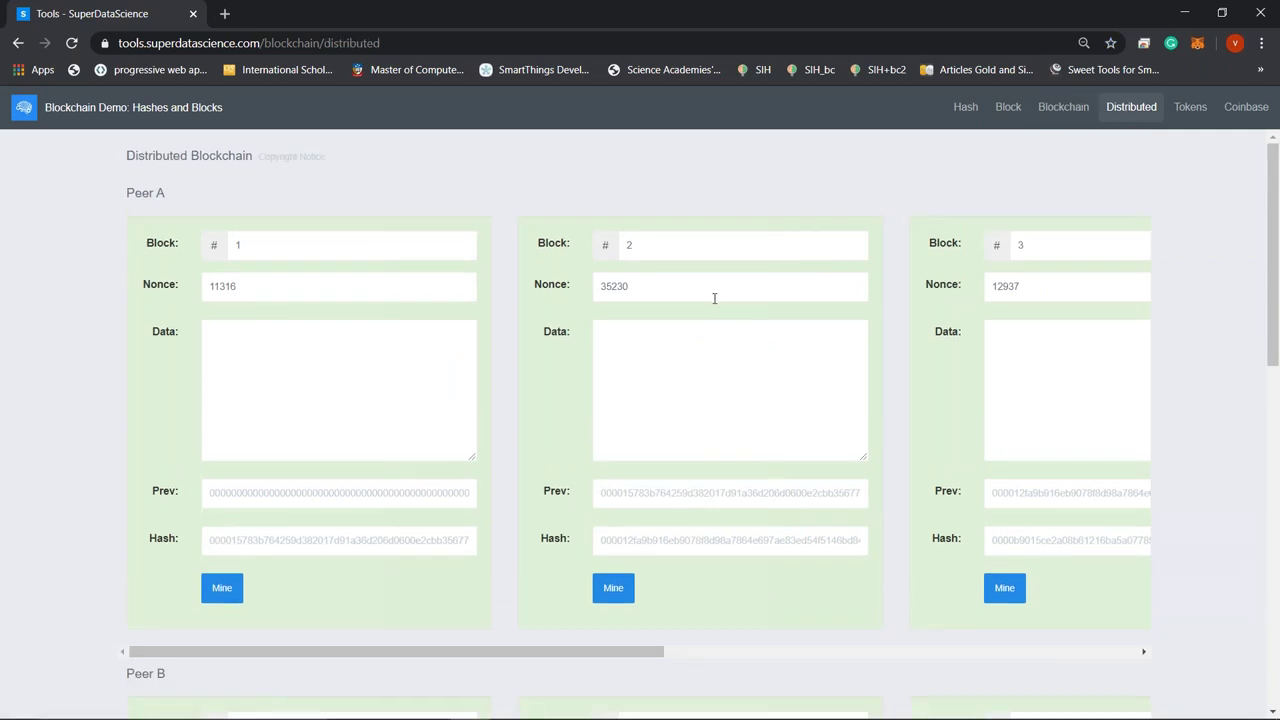
scroll(714, 298, "down", 1)
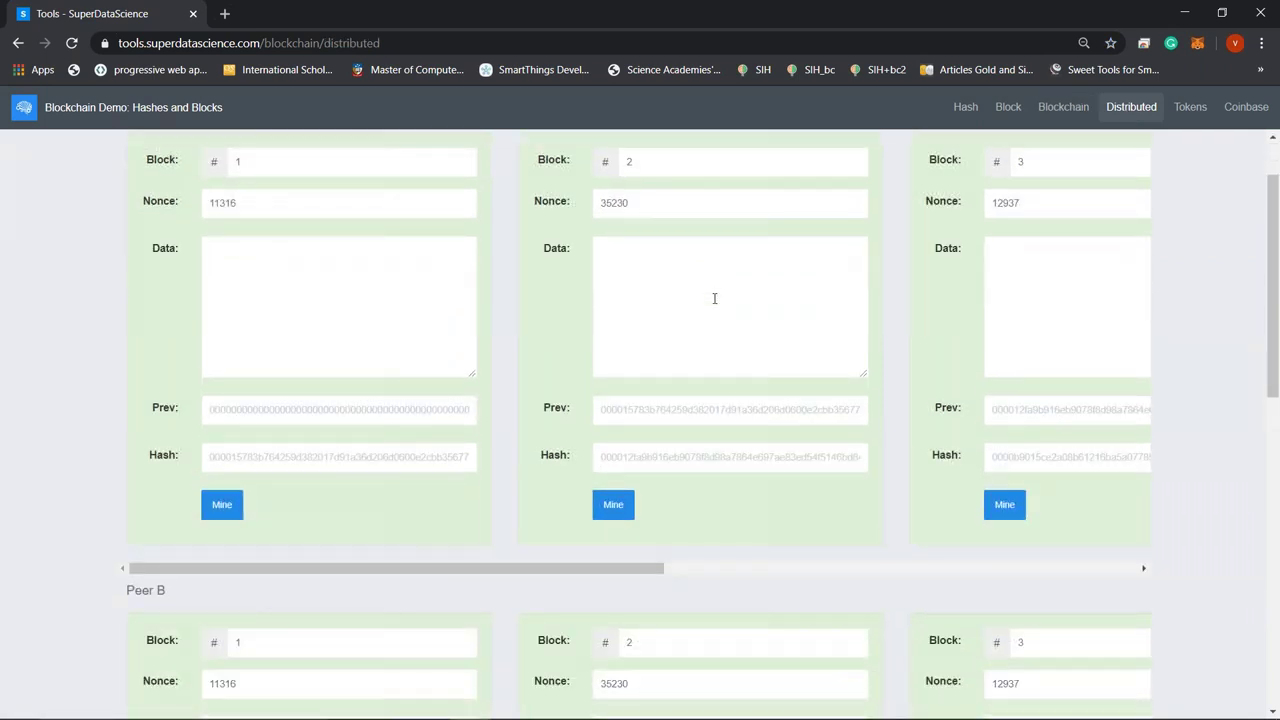
scroll(714, 298, "down", 1)
left_click(708, 252)
scroll(708, 252, "down", 1)
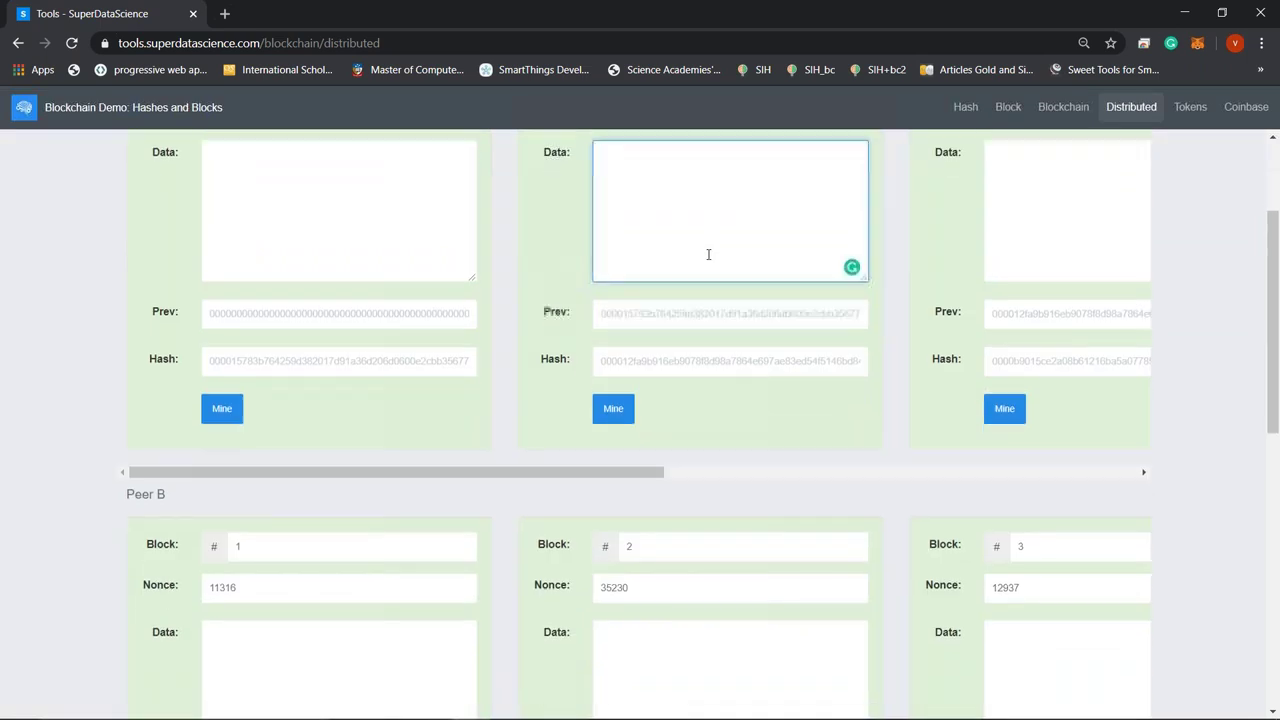
scroll(708, 254, "up", 3)
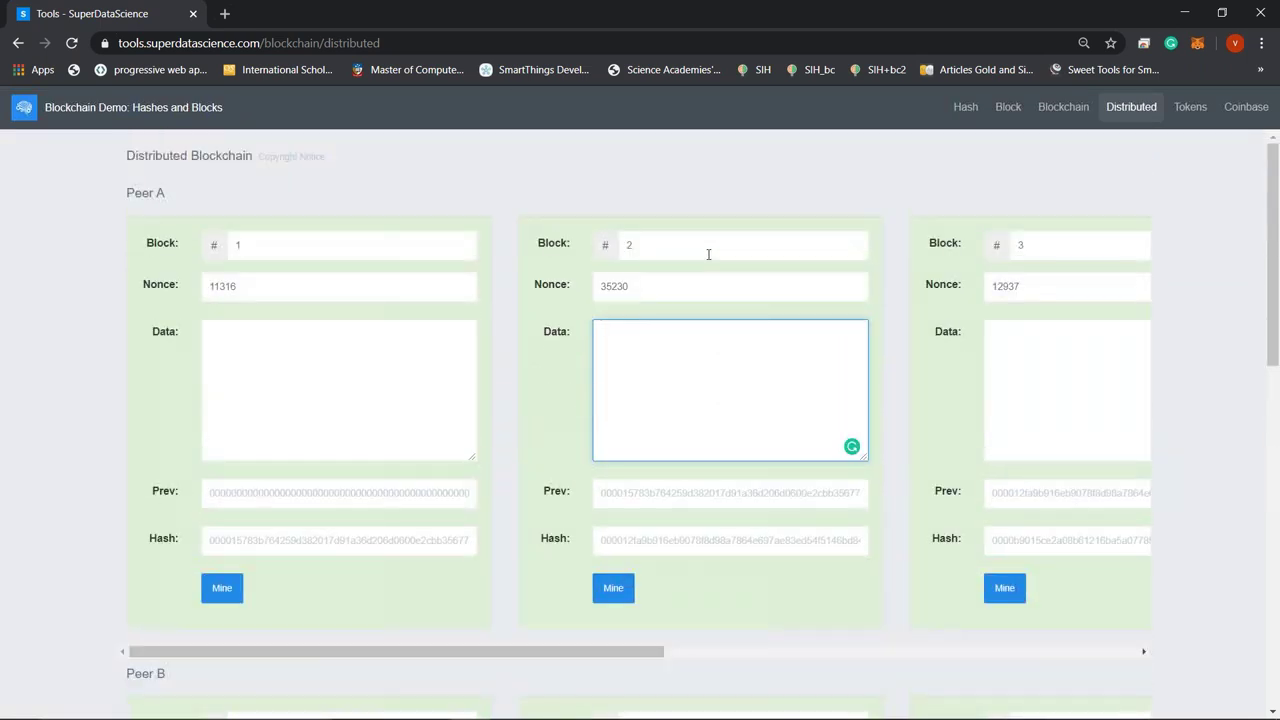
scroll(708, 254, "down", 1)
scroll(708, 254, "down", 7)
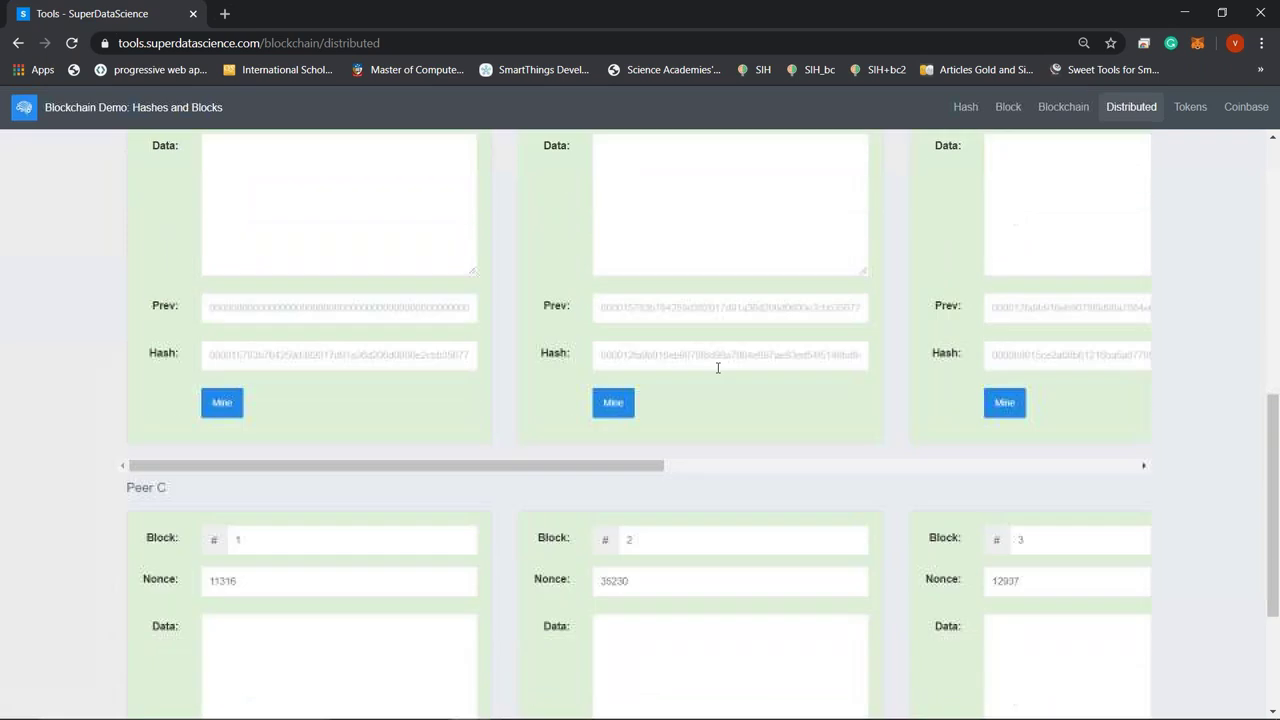
scroll(717, 368, "up", 1)
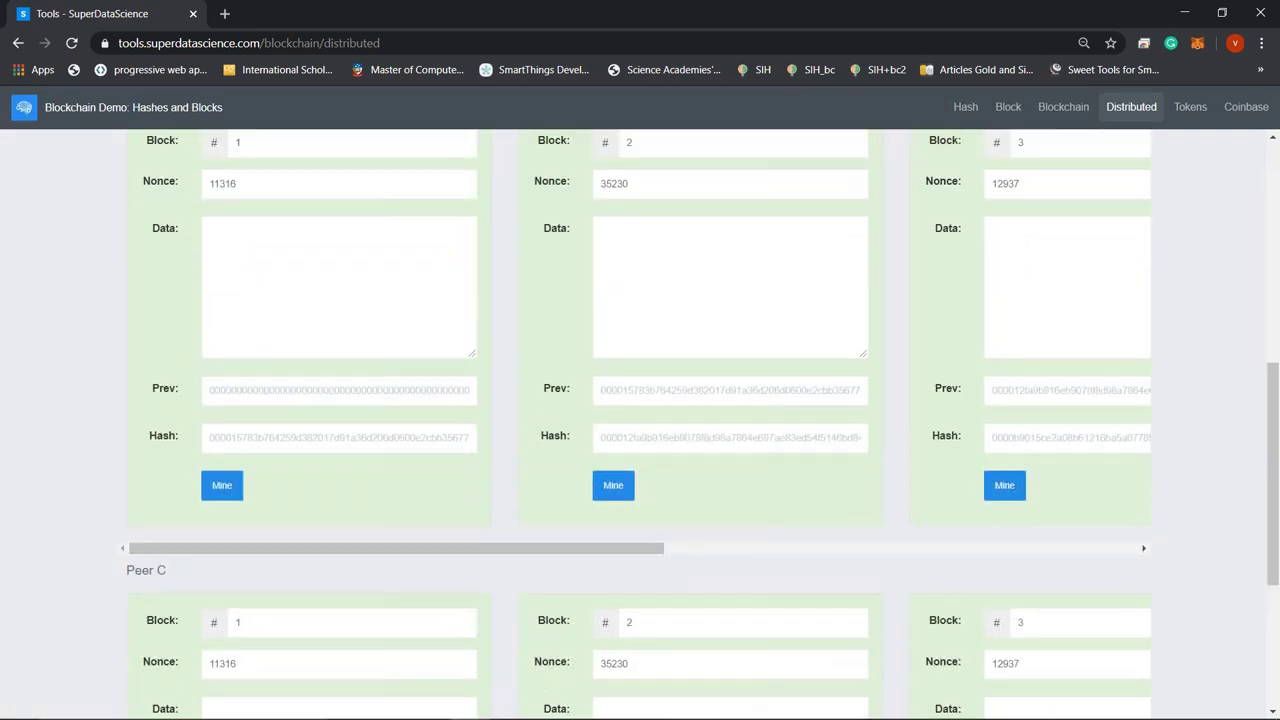
scroll(703, 419, "down", 2)
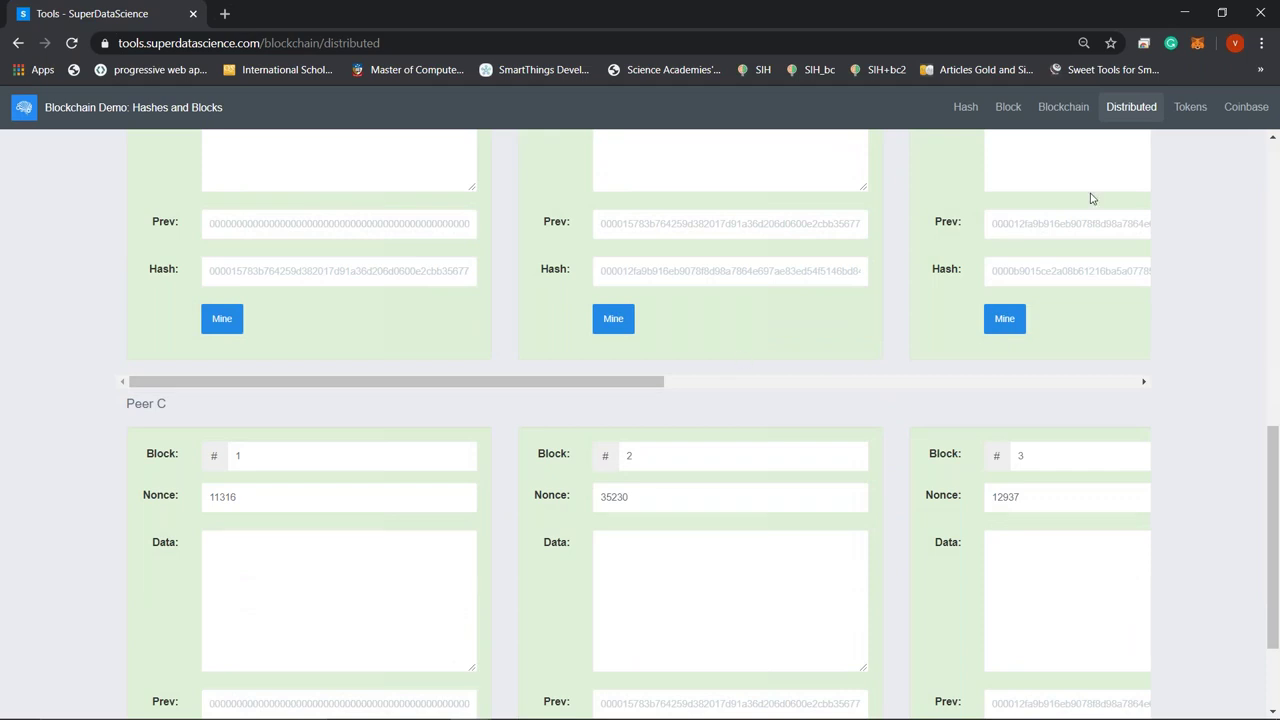
scroll(835, 280, "up", 1)
scroll(835, 280, "up", 3)
Step: Open the Tokens demo and examine the transactions recorded in Peer A's blocks
left_click(1192, 107)
scroll(749, 271, "up", 5)
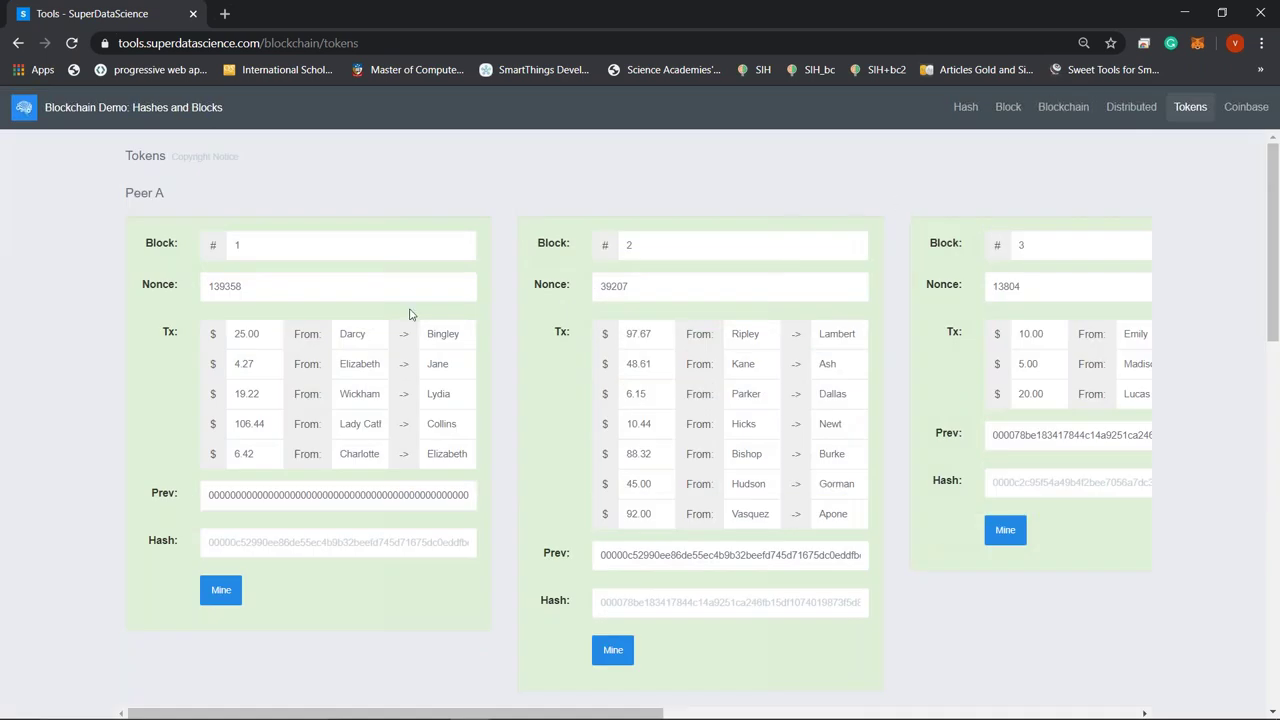
double_click(273, 328)
scroll(378, 357, "down", 2)
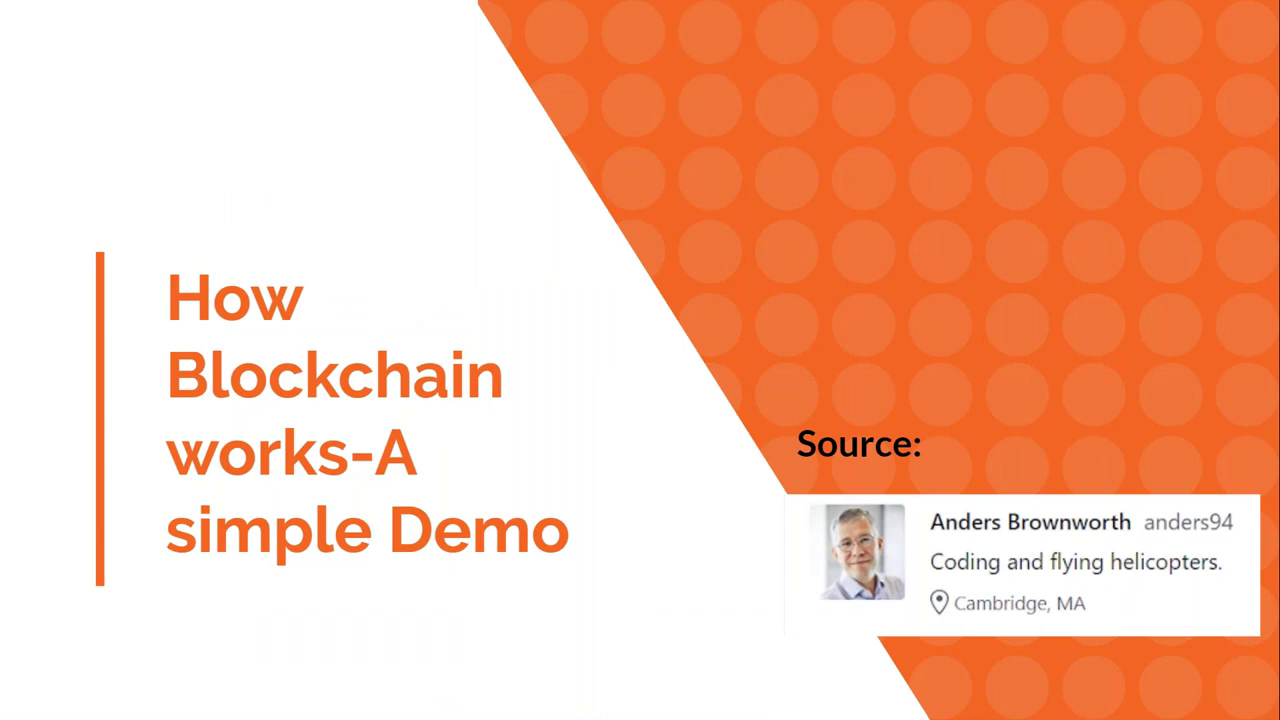
key("Right")
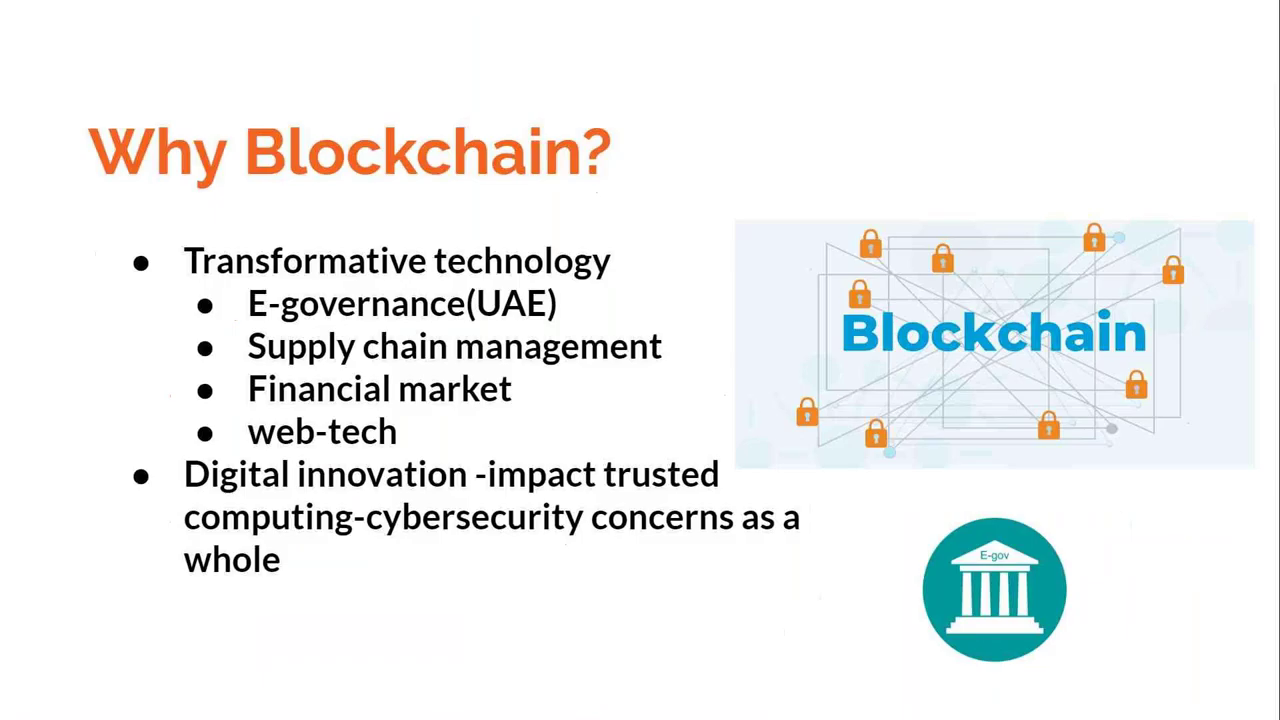